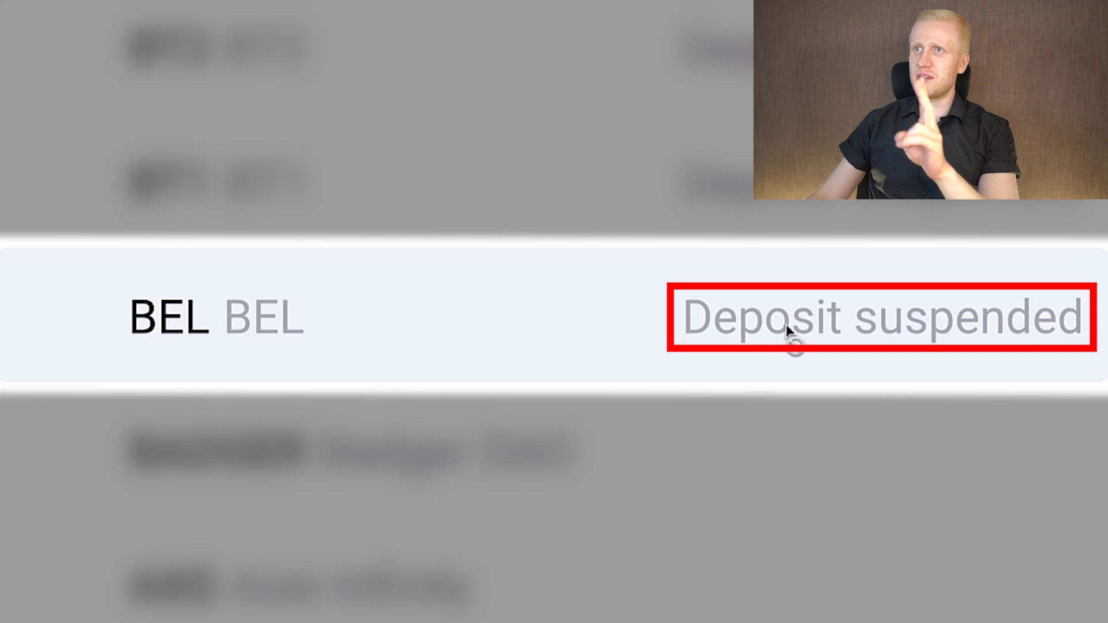
Browse the deposit coin list for suspended deposits and search it for BTC.
{"action": "scroll", "coordinate": [680, 375], "scroll_direction": "down", "scroll_amount": 10}
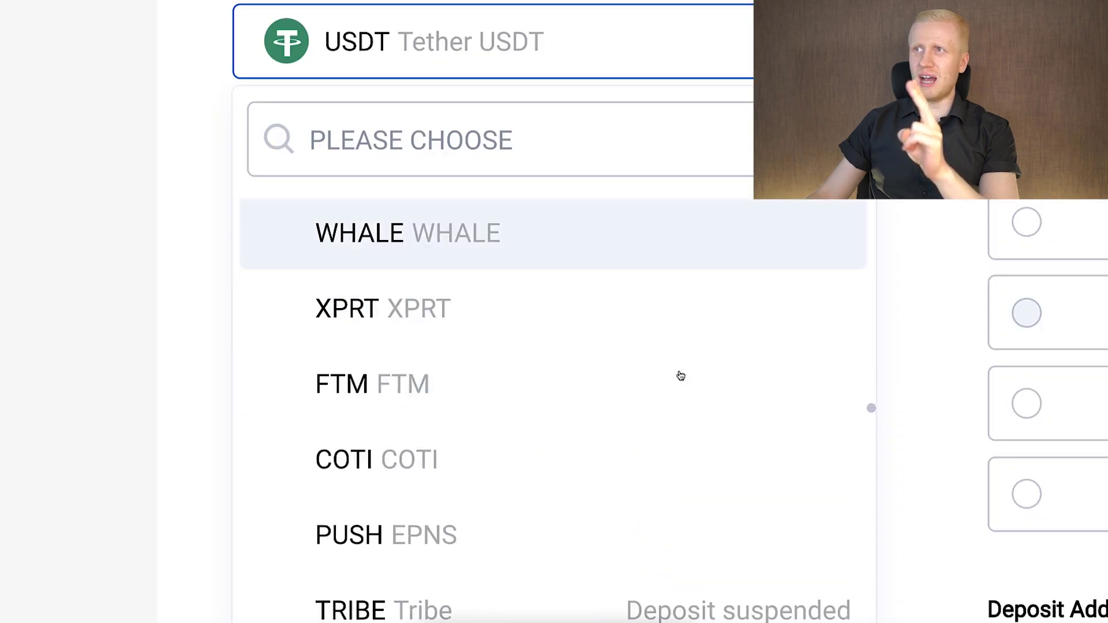
{"action": "scroll", "coordinate": [680, 376], "scroll_direction": "down", "scroll_amount": 5}
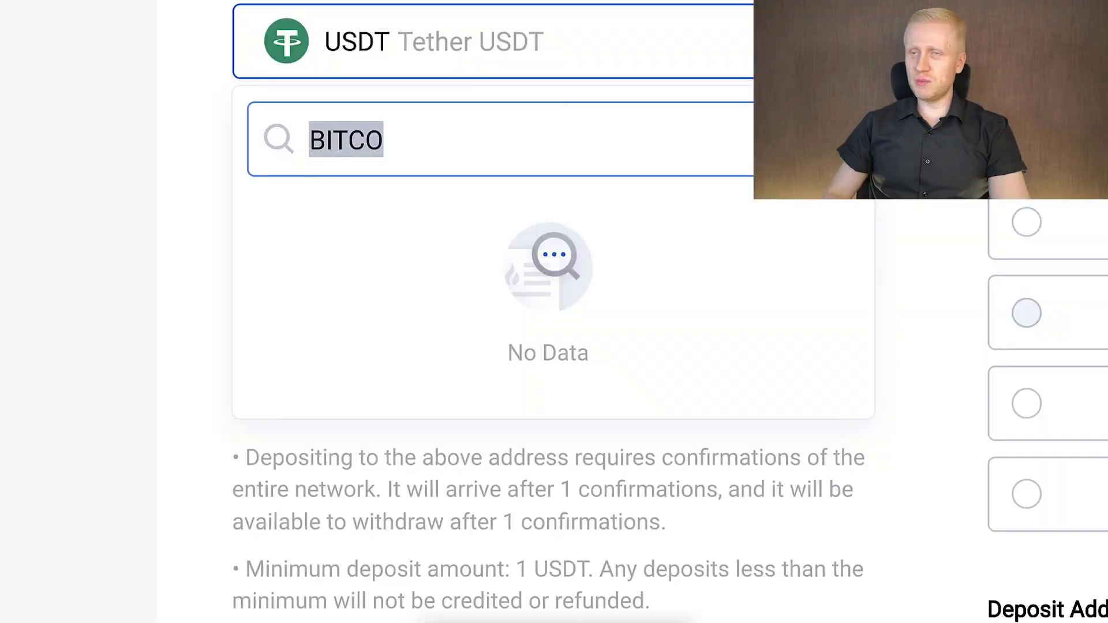
{"action": "type", "text": "BTC"}
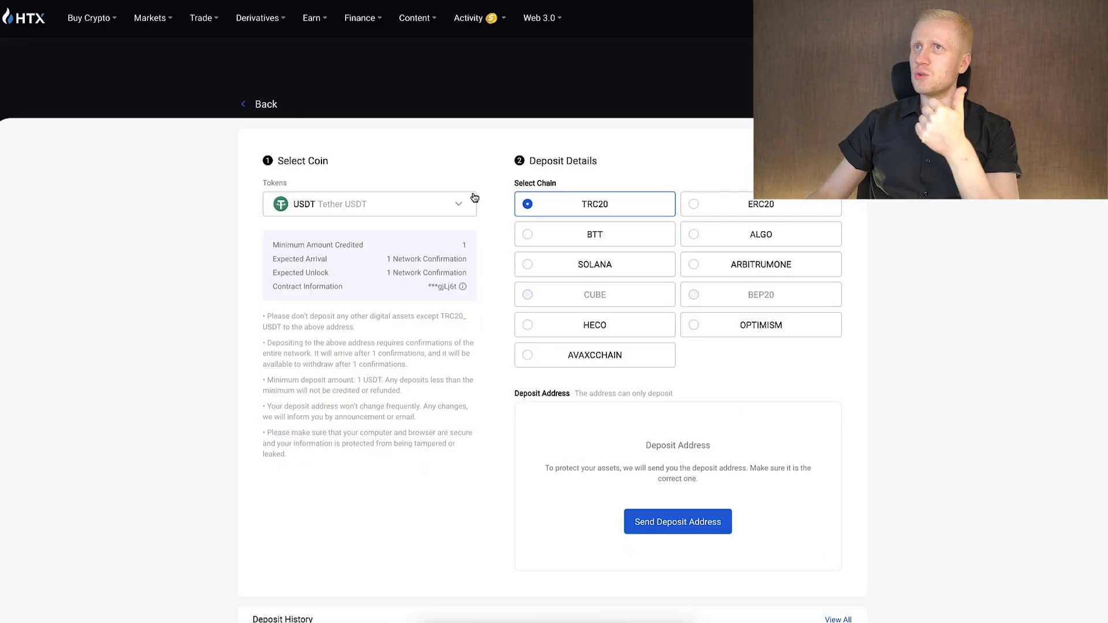
Look over the selectable deposit tokens, leaving USDT chosen.
{"action": "left_click", "coordinate": [475, 199]}
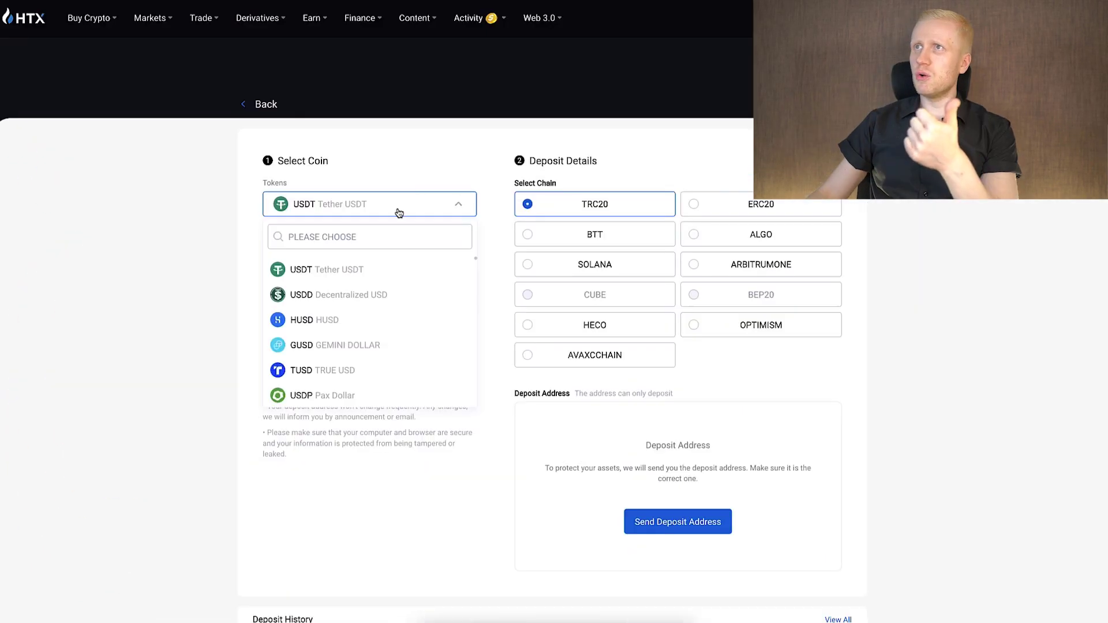
{"action": "left_click", "coordinate": [660, 181]}
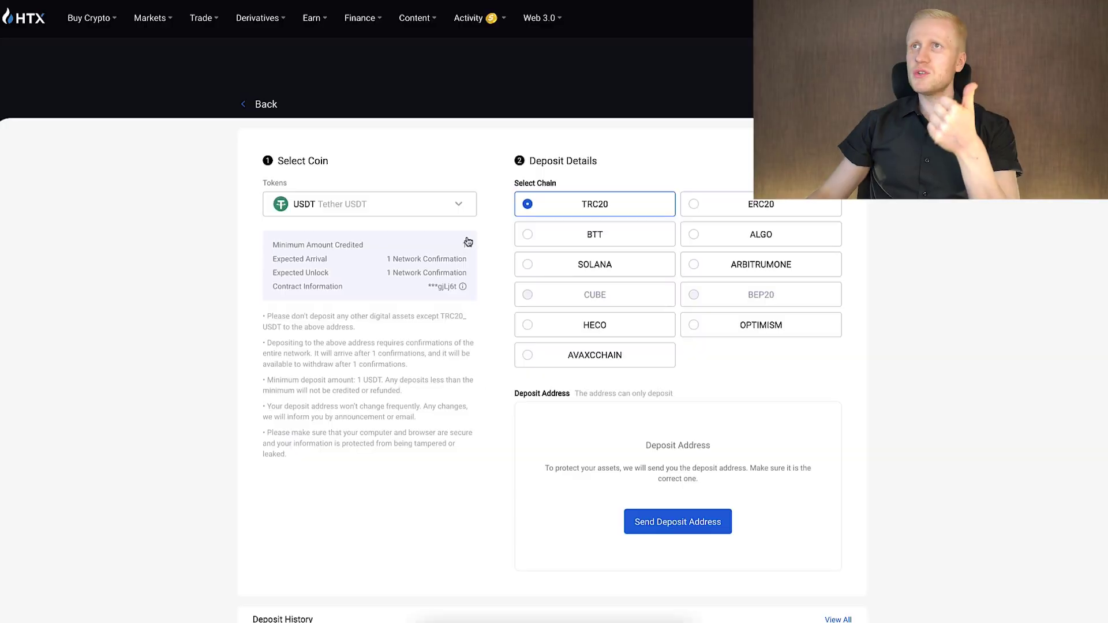
{"action": "left_click", "coordinate": [437, 208]}
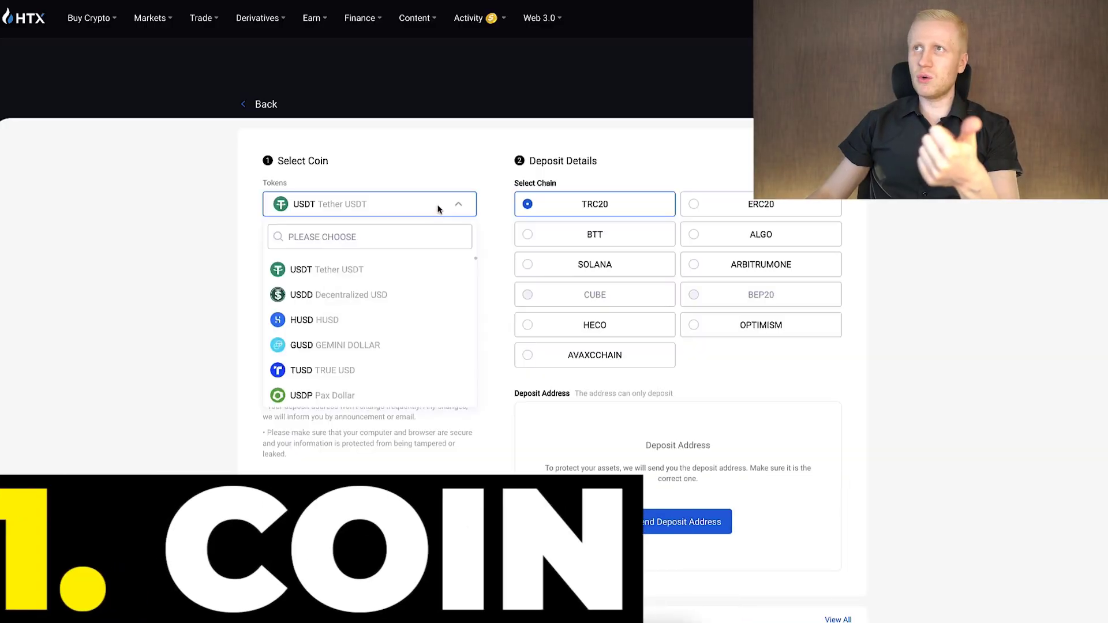
{"action": "left_click", "coordinate": [437, 208]}
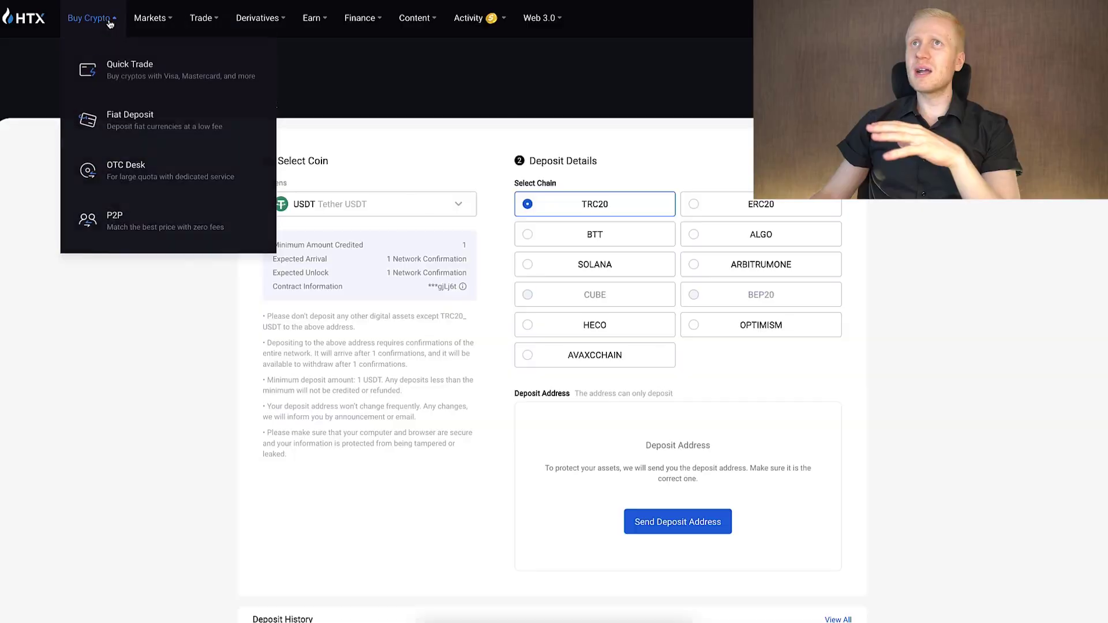
Open the fiat deposit page and enter a deposit amount of 100 in EUR with Skrill as the payment method.
{"action": "mouse_move", "coordinate": [136, 23]}
{"action": "mouse_move", "coordinate": [86, 20]}
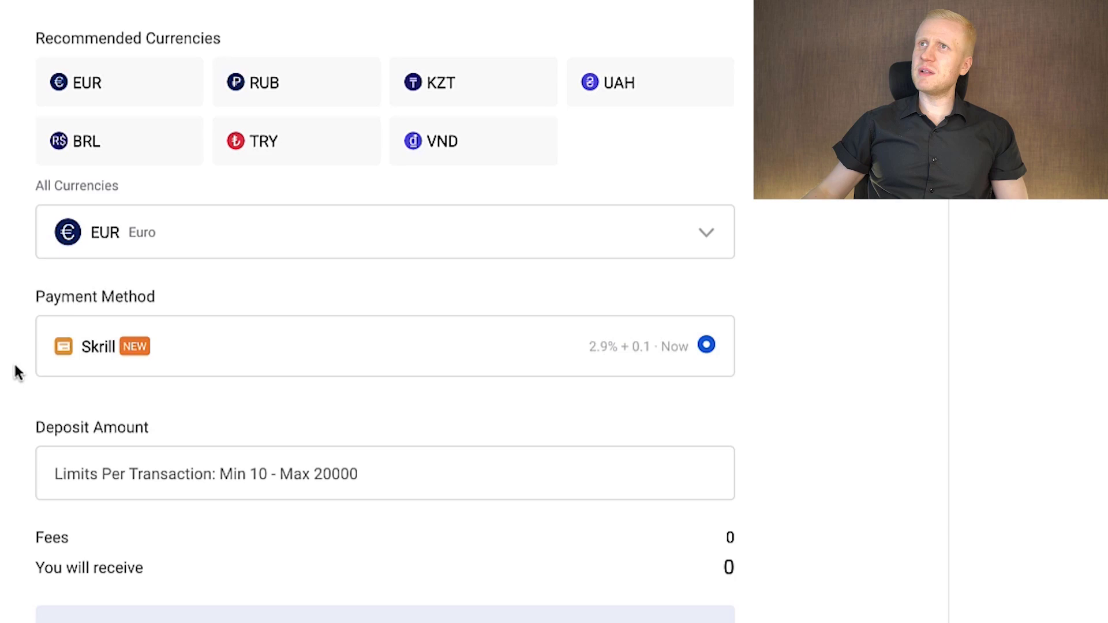
{"action": "left_click", "coordinate": [346, 215]}
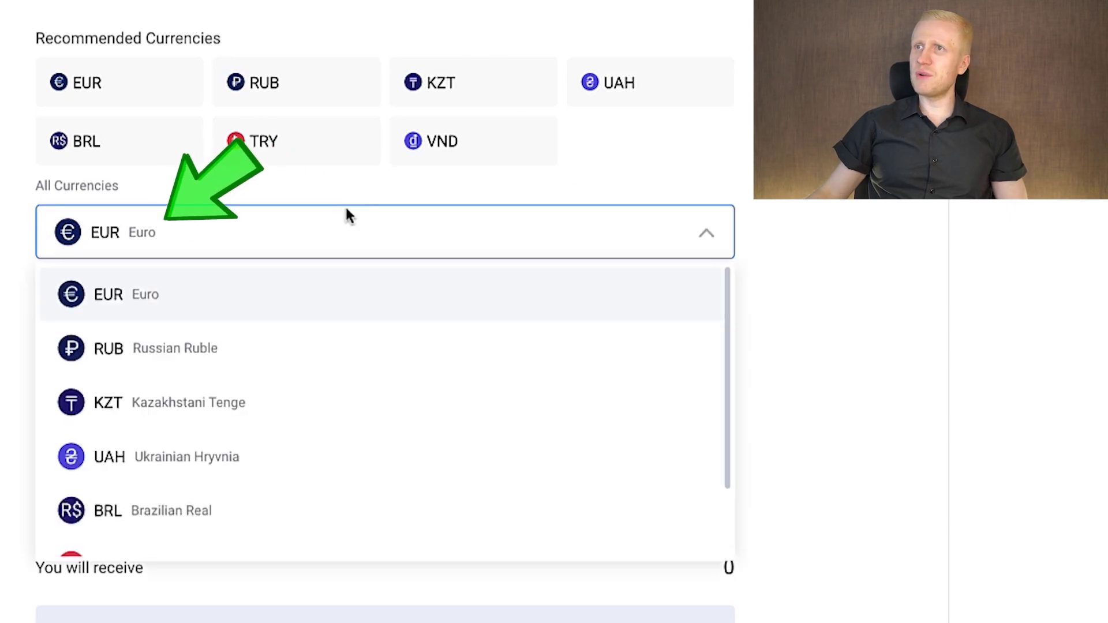
{"action": "left_click", "coordinate": [741, 268]}
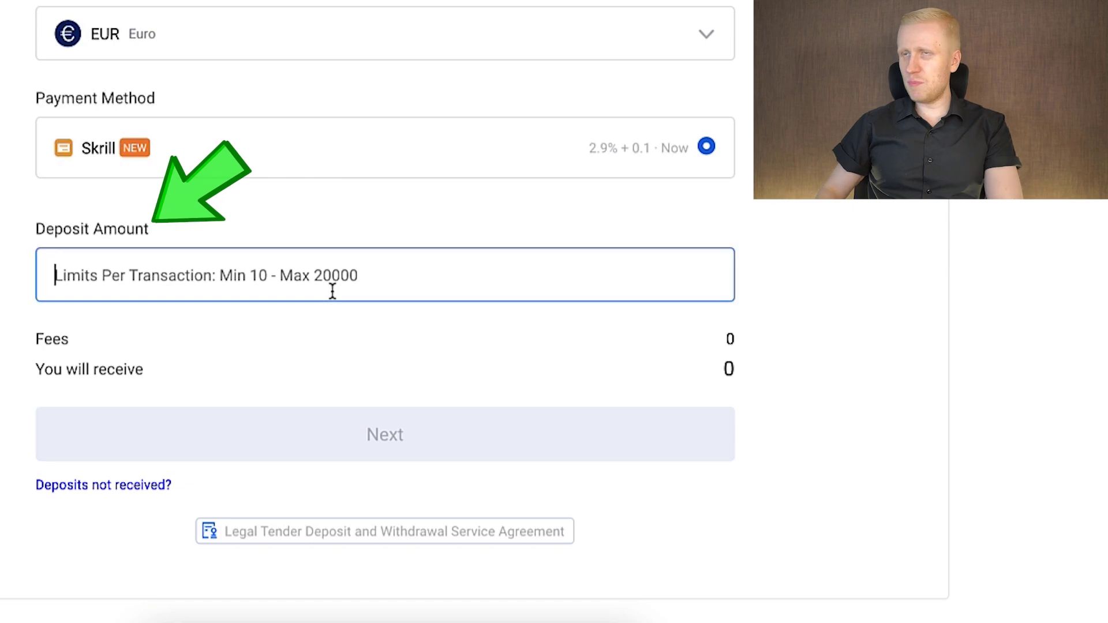
{"action": "type", "text": "100"}
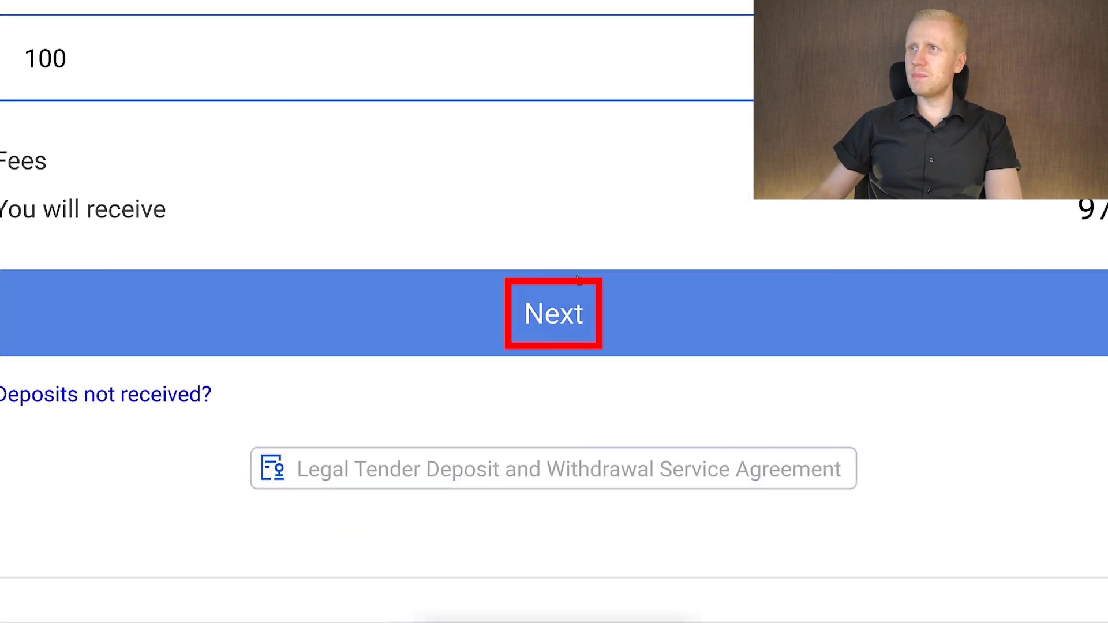
Open the P2P trading page, and view the account balances in the assets overview, including Spot.
{"action": "mouse_move", "coordinate": [99, 17]}
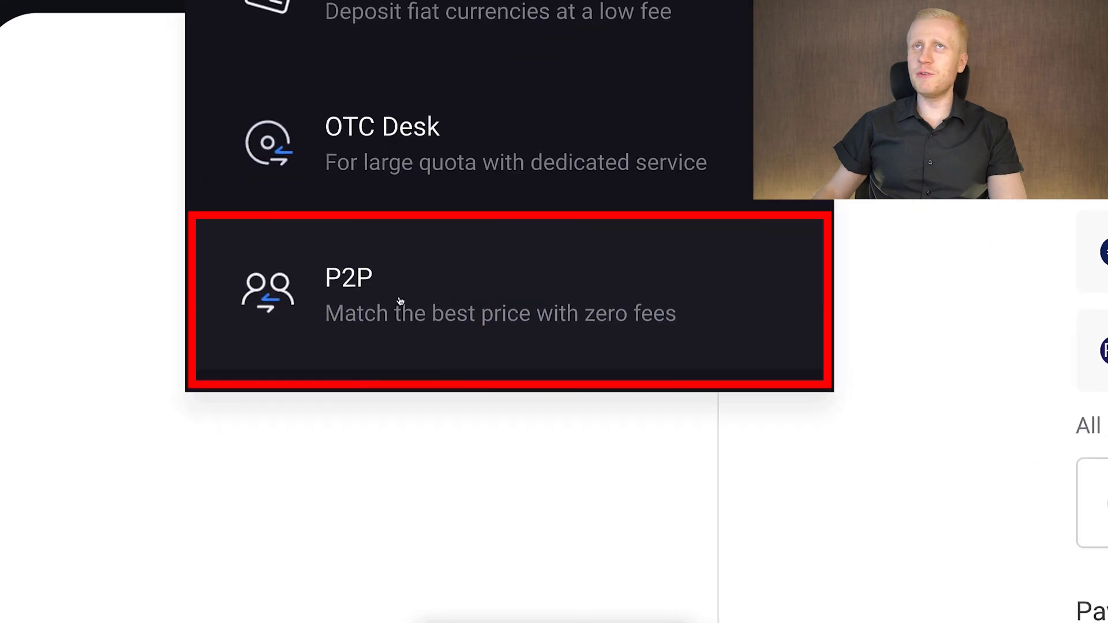
{"action": "left_click", "coordinate": [400, 300]}
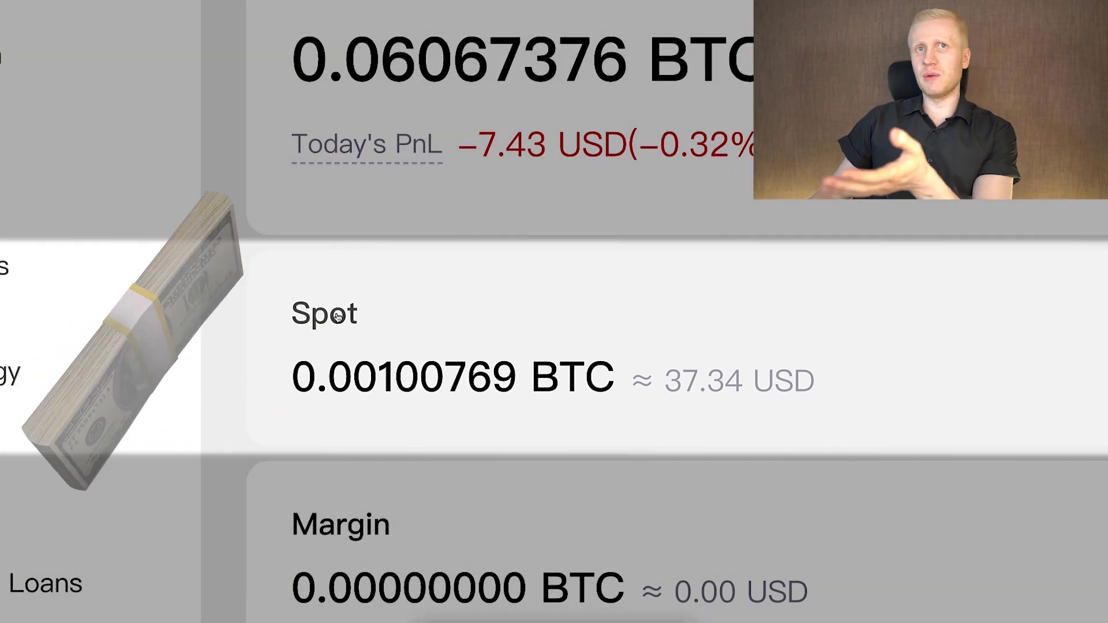
{"action": "scroll", "coordinate": [338, 316], "scroll_direction": "down", "scroll_amount": 3}
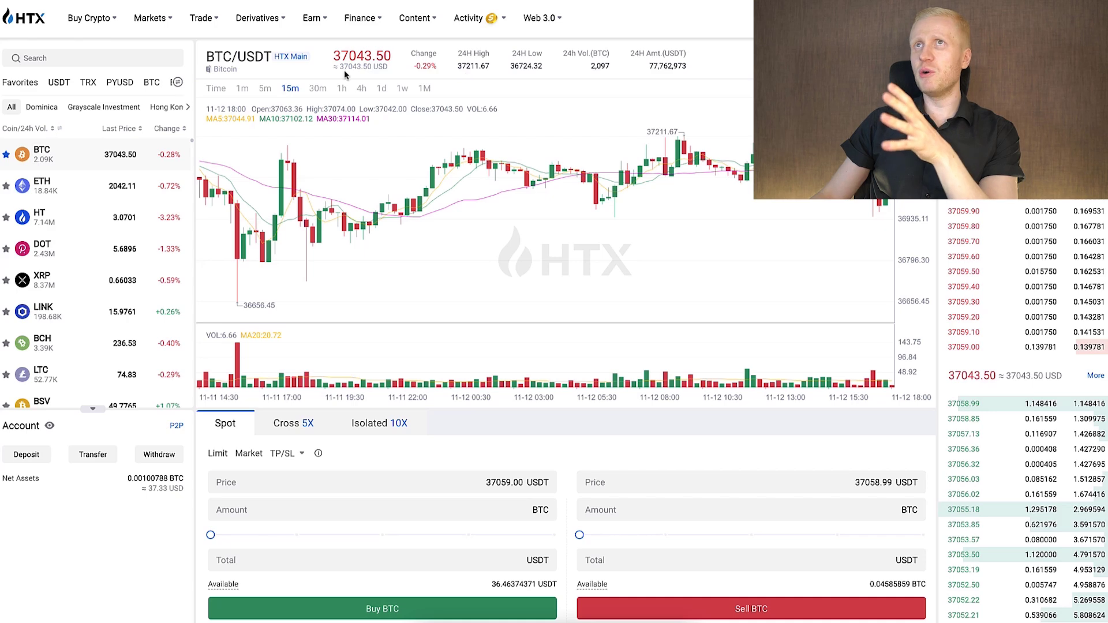
Show only the favorite pairs in the market list of the BTC/USDT spot trading page.
{"action": "mouse_move", "coordinate": [215, 26]}
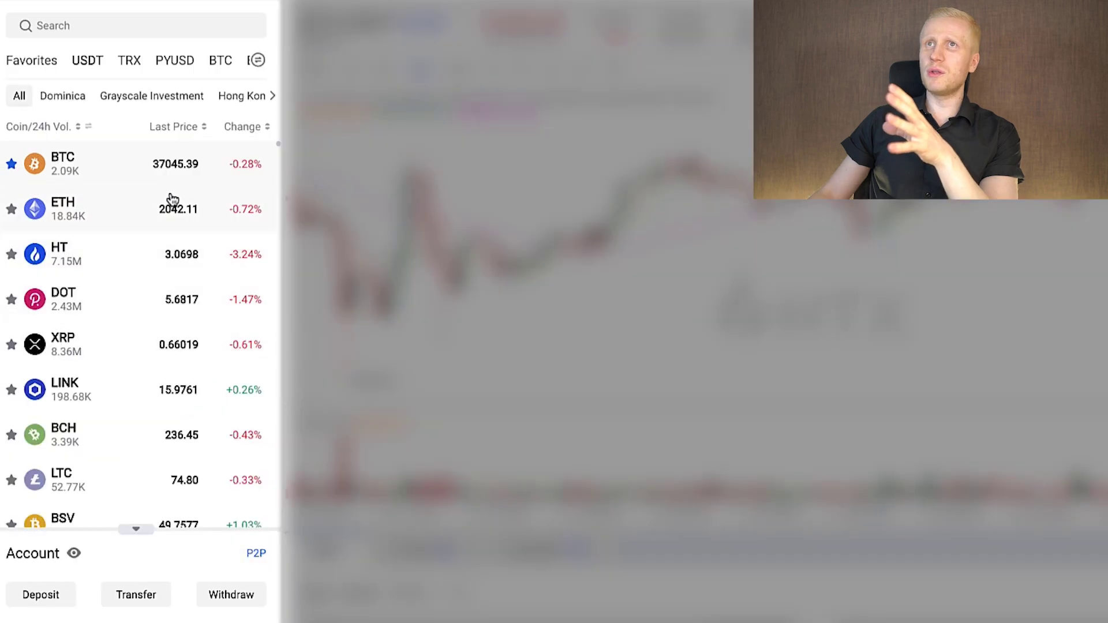
{"action": "left_click", "coordinate": [55, 65]}
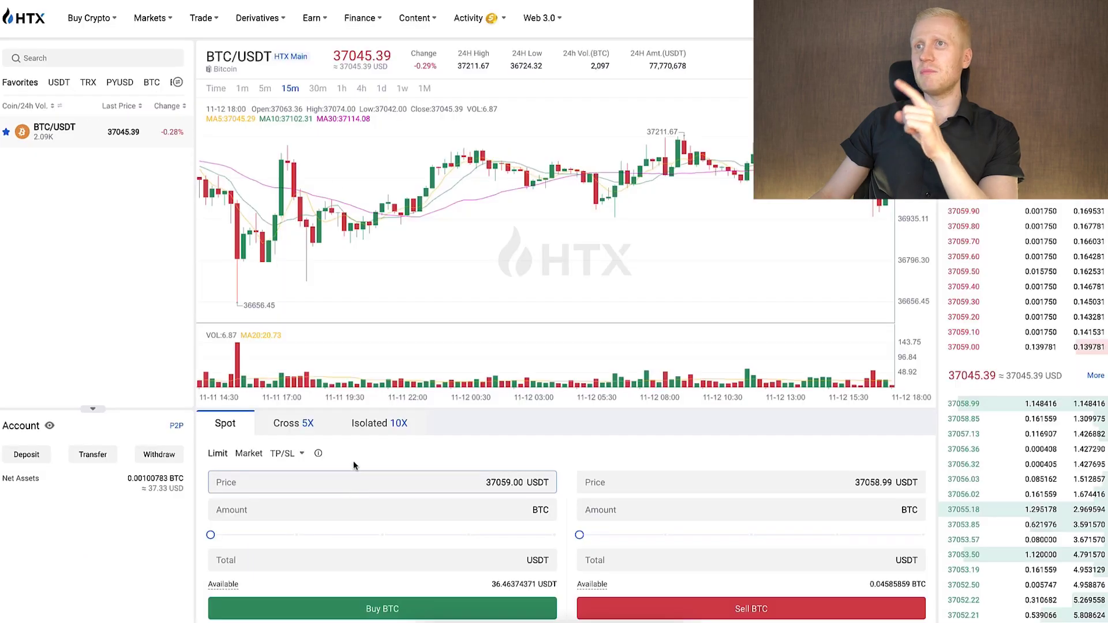
Place a spot market order to buy BTC with 100% of the available USDT.
{"action": "scroll", "coordinate": [369, 463], "scroll_direction": "down", "scroll_amount": 3}
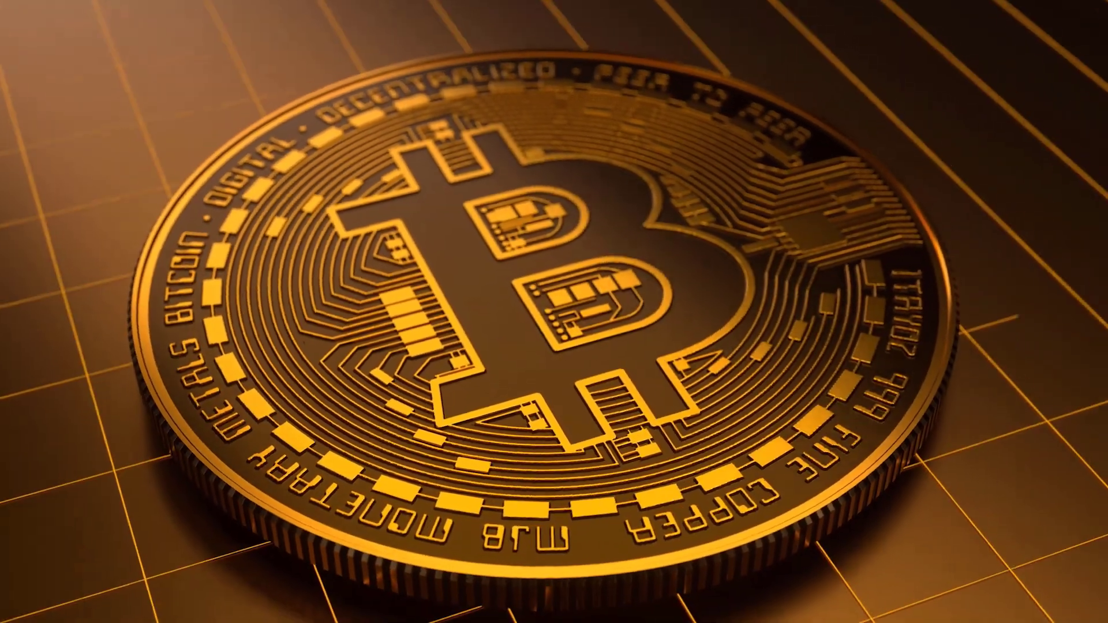
{"action": "left_click", "coordinate": [267, 403]}
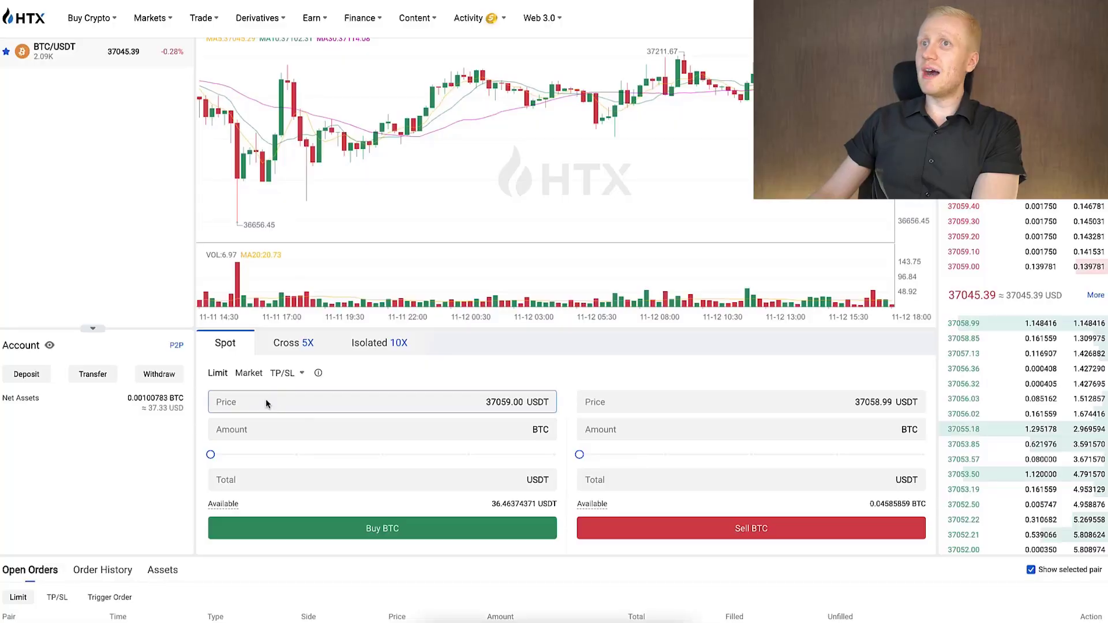
{"action": "left_click", "coordinate": [249, 373]}
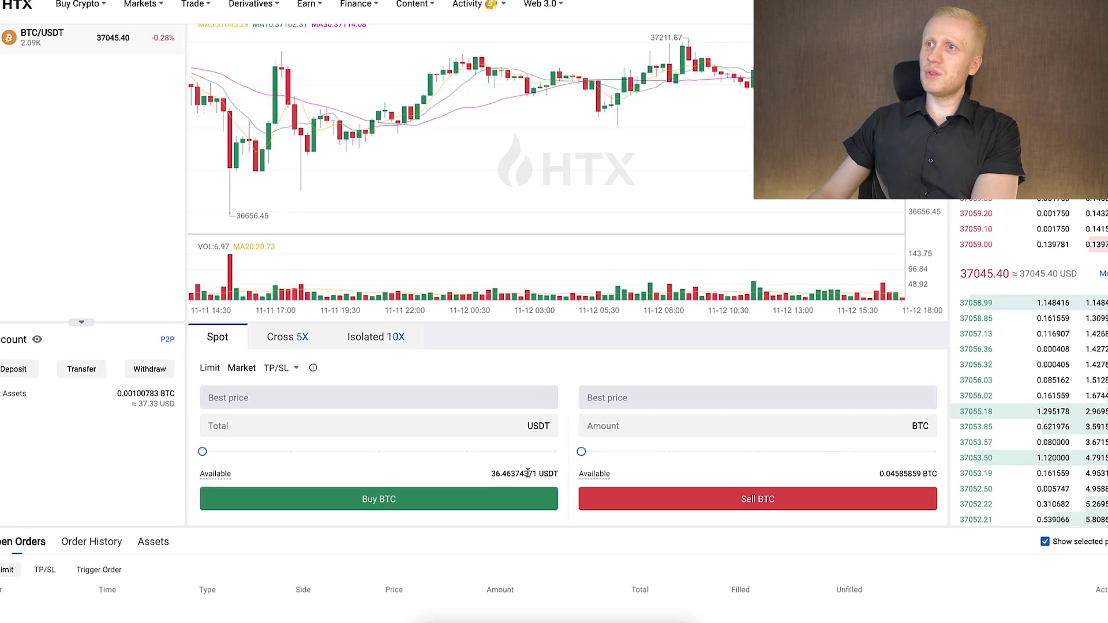
{"action": "scroll", "coordinate": [468, 398], "scroll_direction": "down", "scroll_amount": 3}
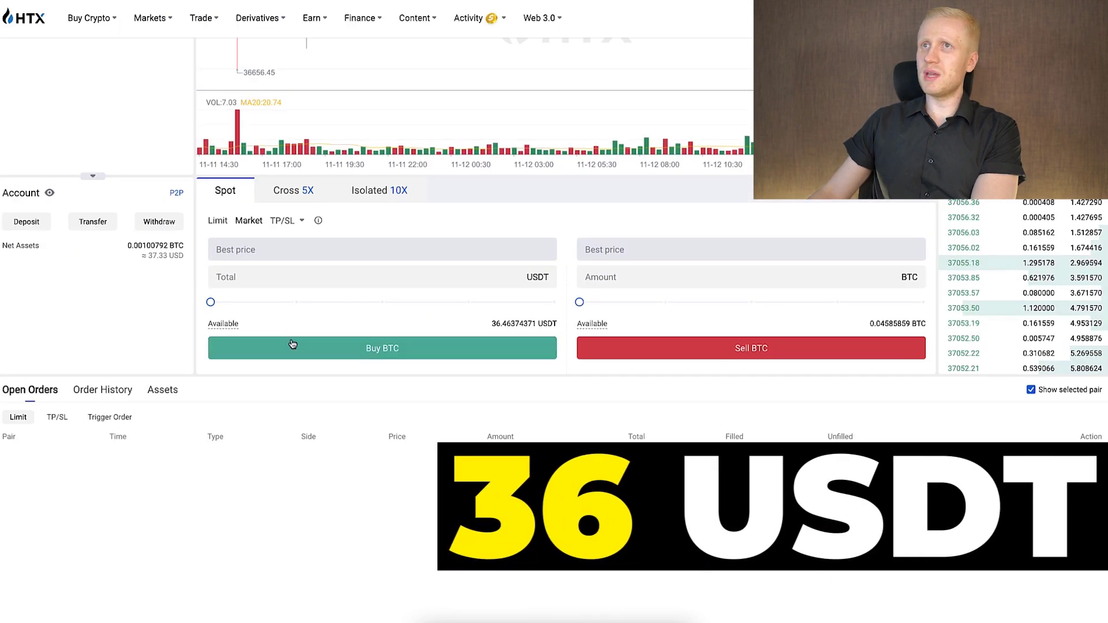
{"action": "left_click_drag", "start_coordinate": [220, 310], "coordinate": [529, 313]}
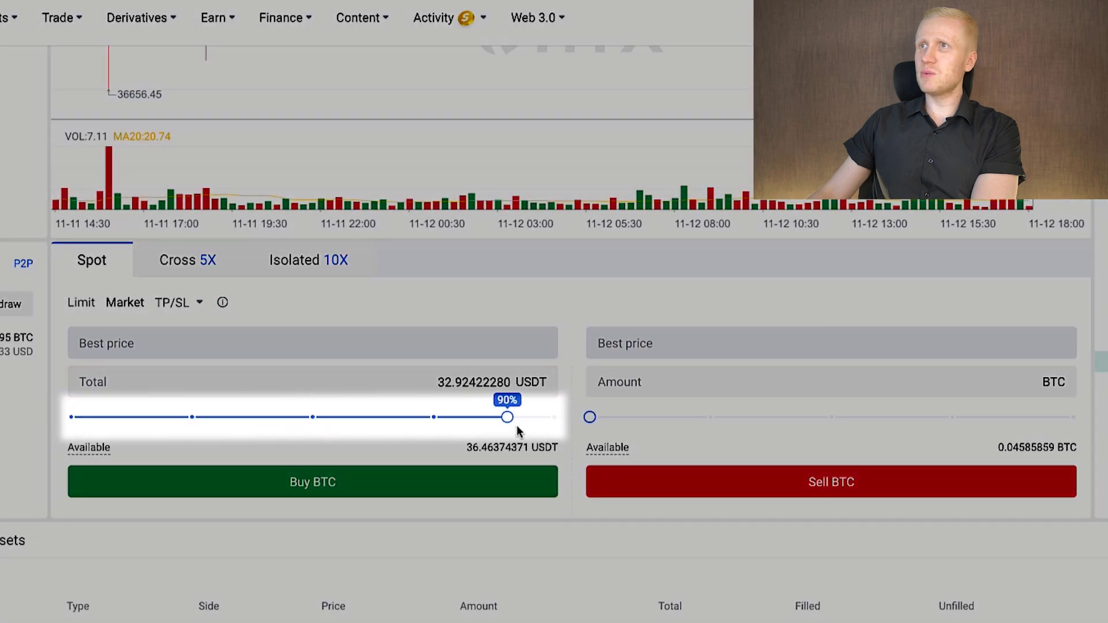
{"action": "left_click", "coordinate": [351, 491]}
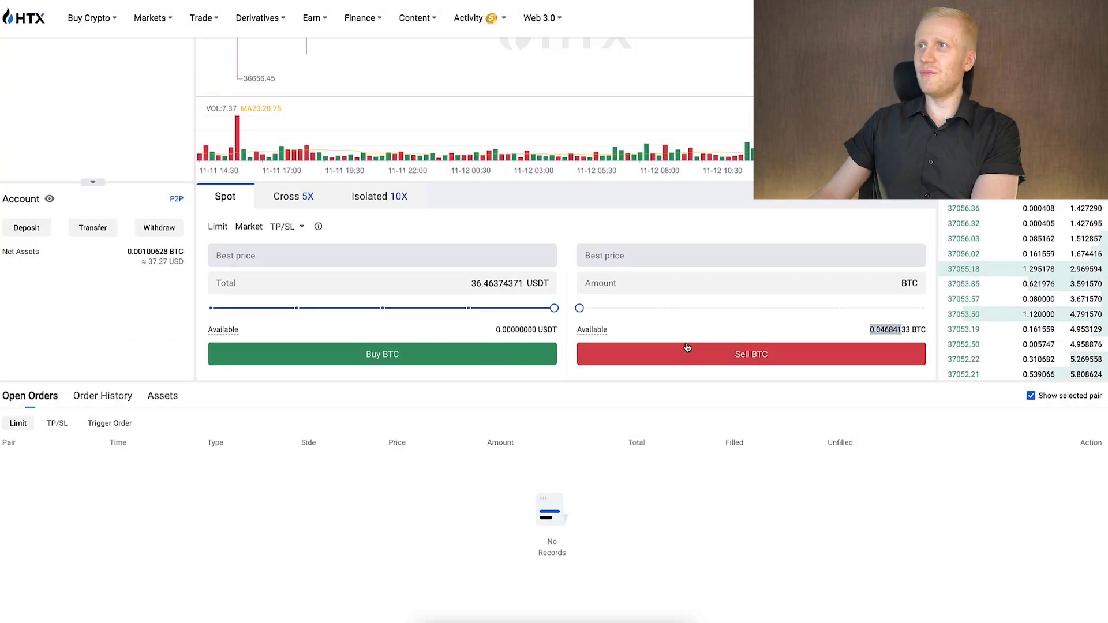
Switch the spot market list to the USDT pairs and browse through them.
{"action": "scroll", "coordinate": [565, 379], "scroll_direction": "up", "scroll_amount": 3}
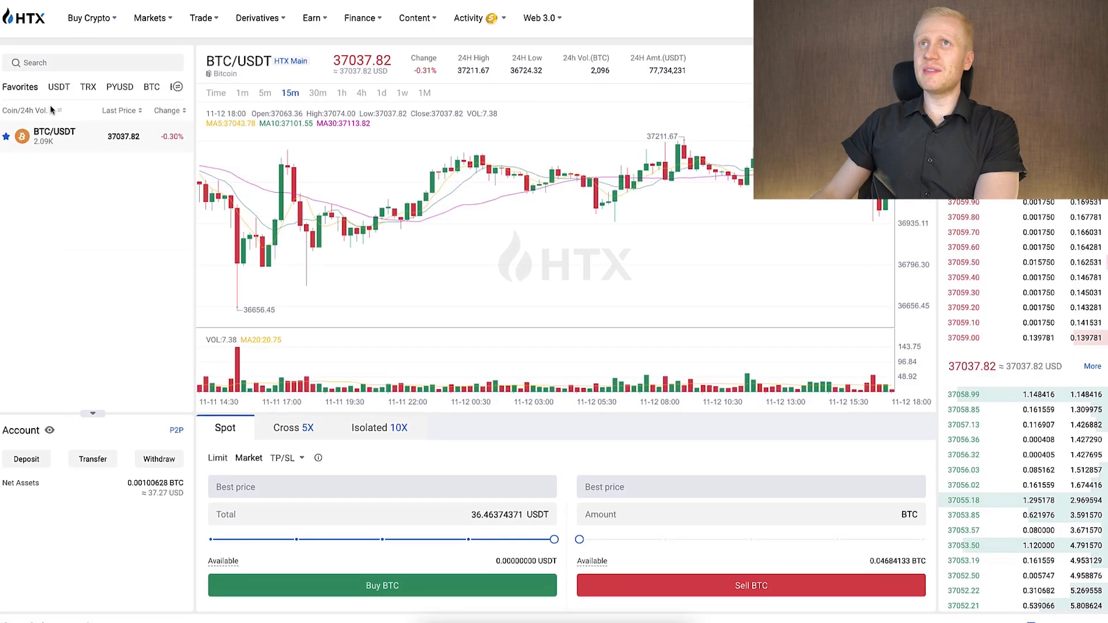
{"action": "left_click", "coordinate": [59, 86]}
{"action": "scroll", "coordinate": [113, 244], "scroll_direction": "down", "scroll_amount": 10}
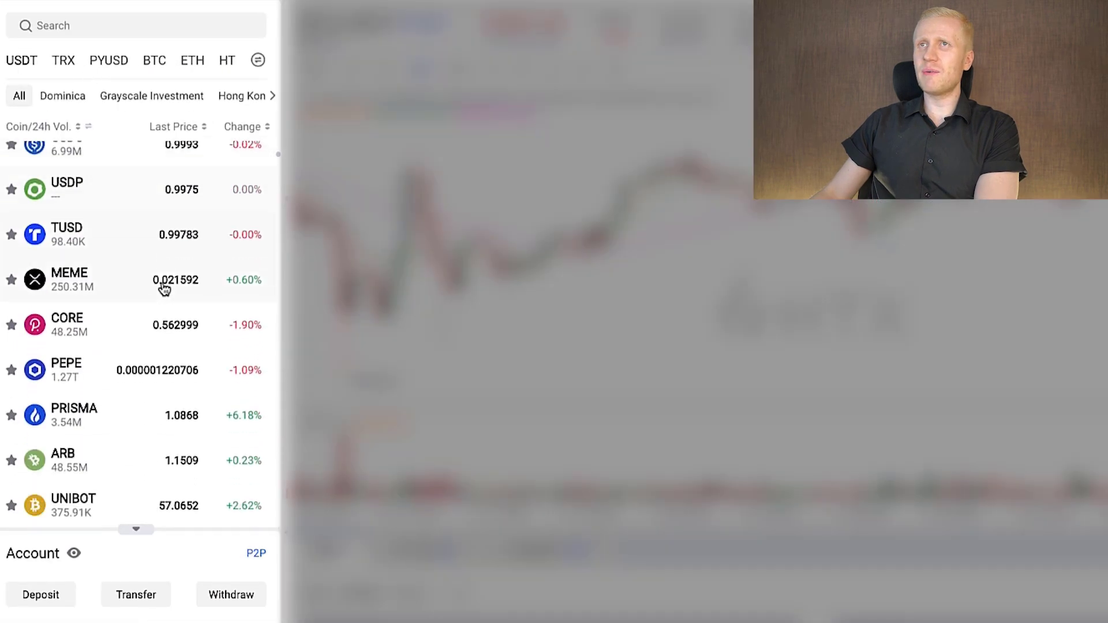
{"action": "scroll", "coordinate": [163, 289], "scroll_direction": "down", "scroll_amount": 5}
{"action": "scroll", "coordinate": [161, 289], "scroll_direction": "up", "scroll_amount": 15}
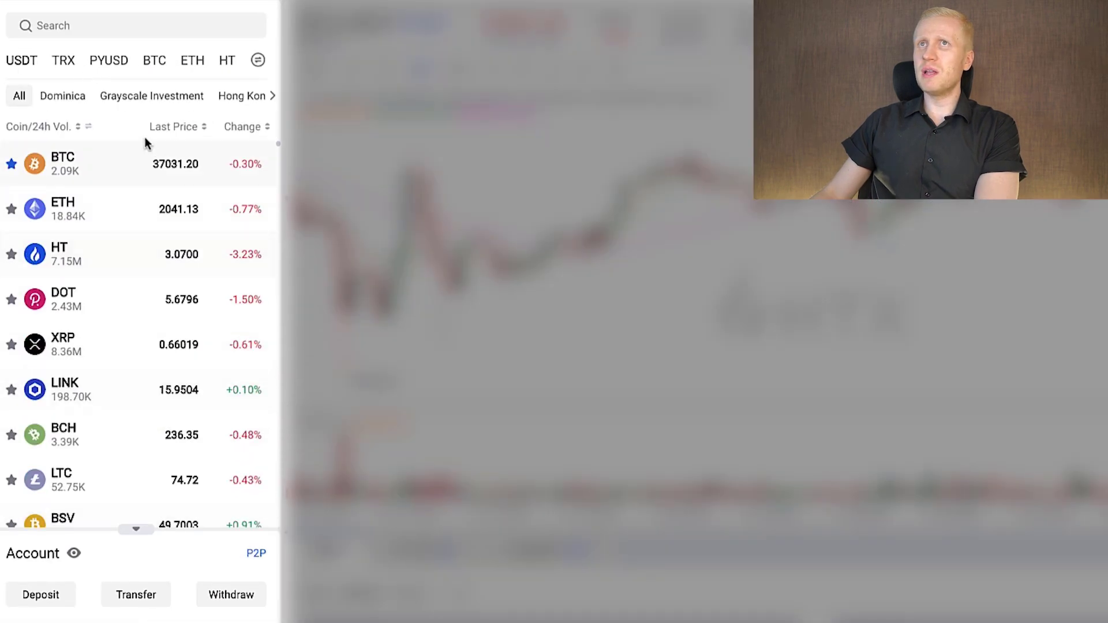
Search the market list for btc and look through the matching trading pairs.
{"action": "left_click", "coordinate": [70, 23]}
{"action": "type", "text": "usdt"}
{"action": "type", "text": "btc"}
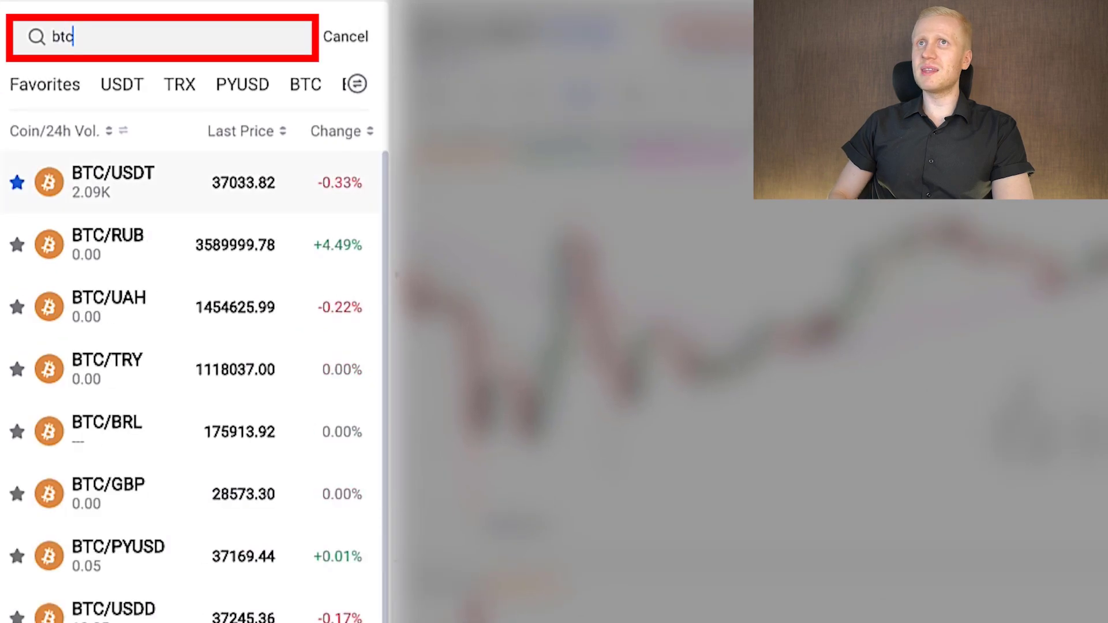
{"action": "scroll", "coordinate": [100, 301], "scroll_direction": "down", "scroll_amount": 1}
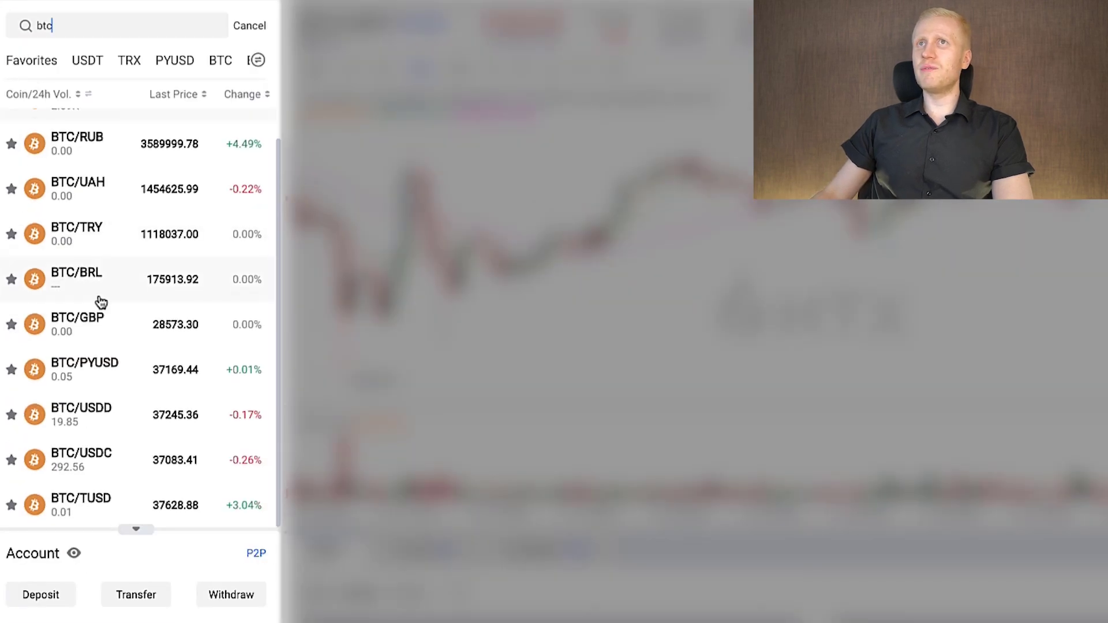
Cancel the pair search and browse further down the full list of USDT pairs.
{"action": "left_click", "coordinate": [248, 27]}
{"action": "left_click", "coordinate": [251, 22]}
{"action": "scroll", "coordinate": [175, 253], "scroll_direction": "down", "scroll_amount": 15}
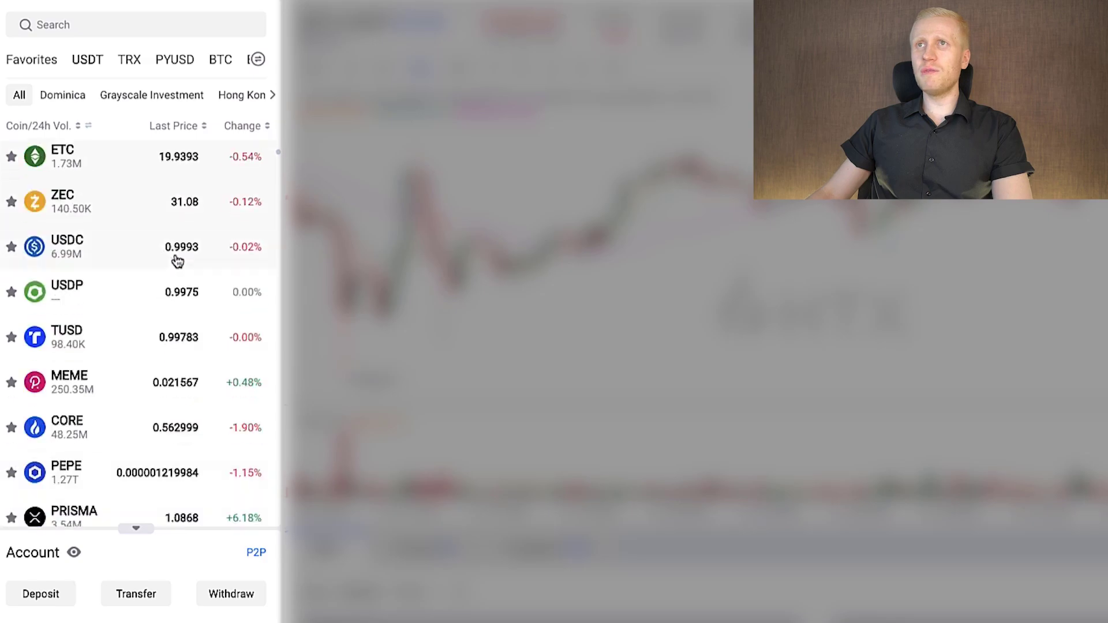
{"action": "scroll", "coordinate": [175, 258], "scroll_direction": "down", "scroll_amount": 10}
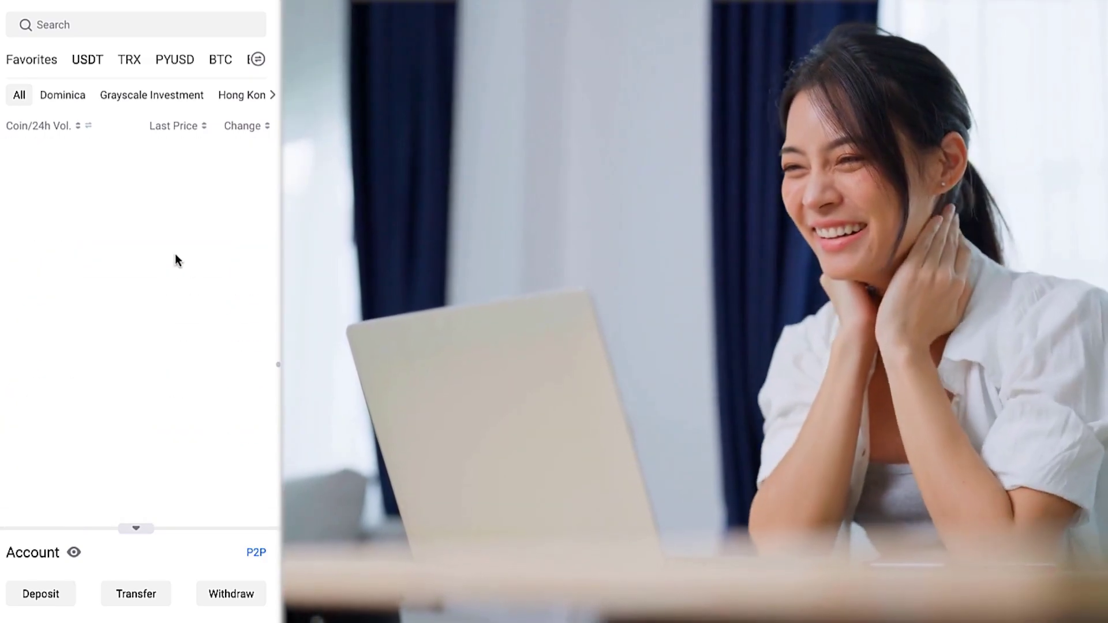
{"action": "scroll", "coordinate": [175, 258], "scroll_direction": "down", "scroll_amount": 5}
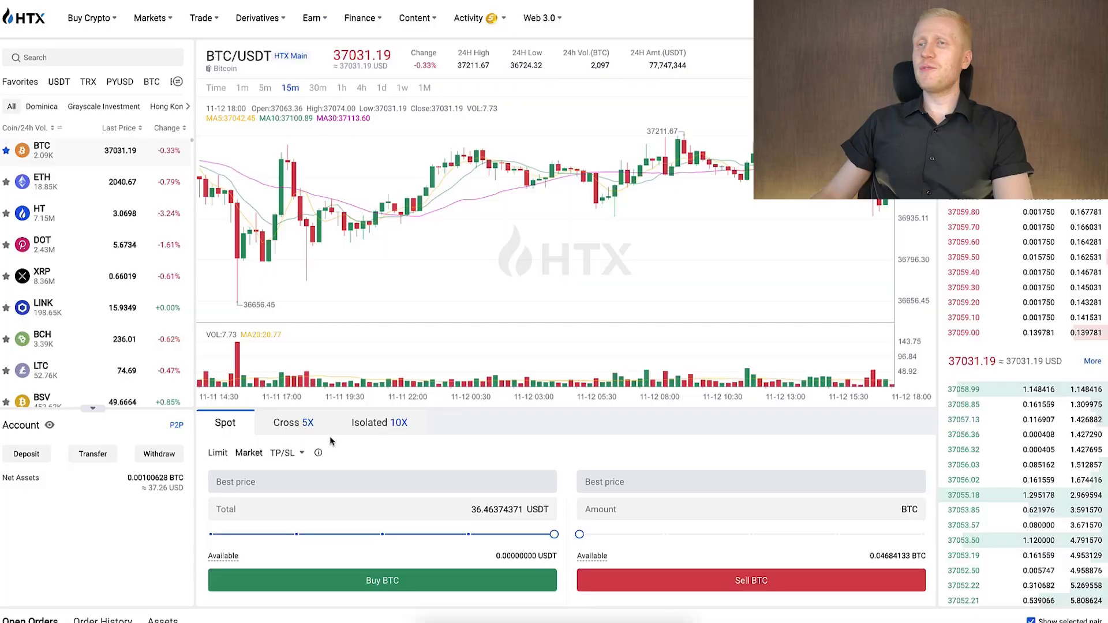
Open the Trading Bot page for automated trading with quant strategies.
{"action": "mouse_move", "coordinate": [319, 453]}
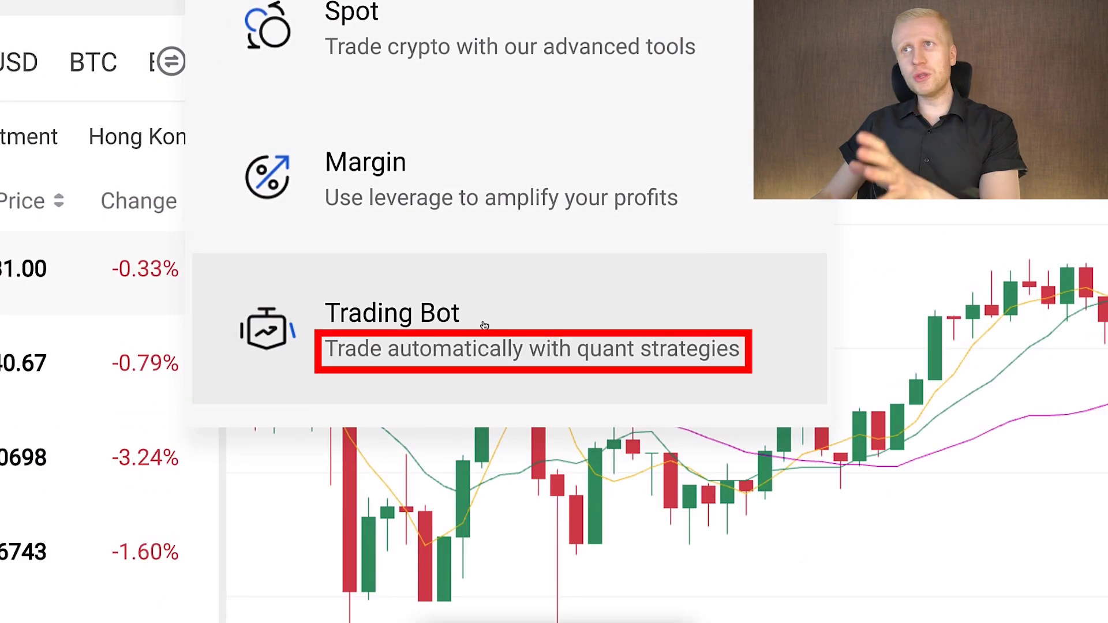
{"action": "left_click", "coordinate": [484, 326]}
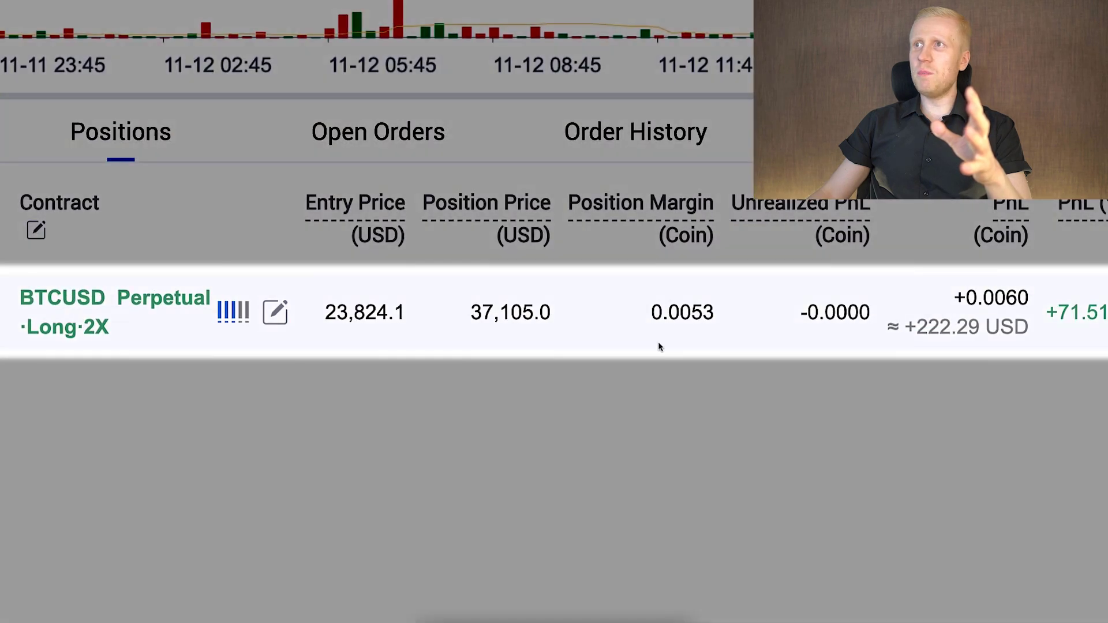
Review the margin and profit details of the open BTCUSD perpetual long position.
{"action": "scroll", "coordinate": [660, 346], "scroll_direction": "right", "scroll_amount": 1}
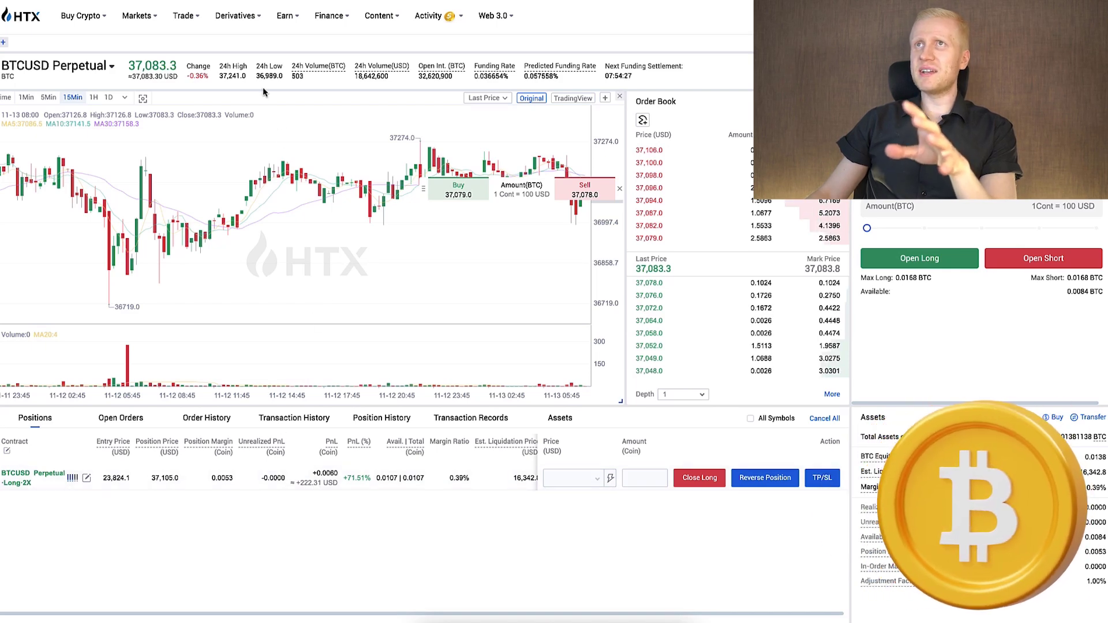
{"action": "mouse_move", "coordinate": [252, 18]}
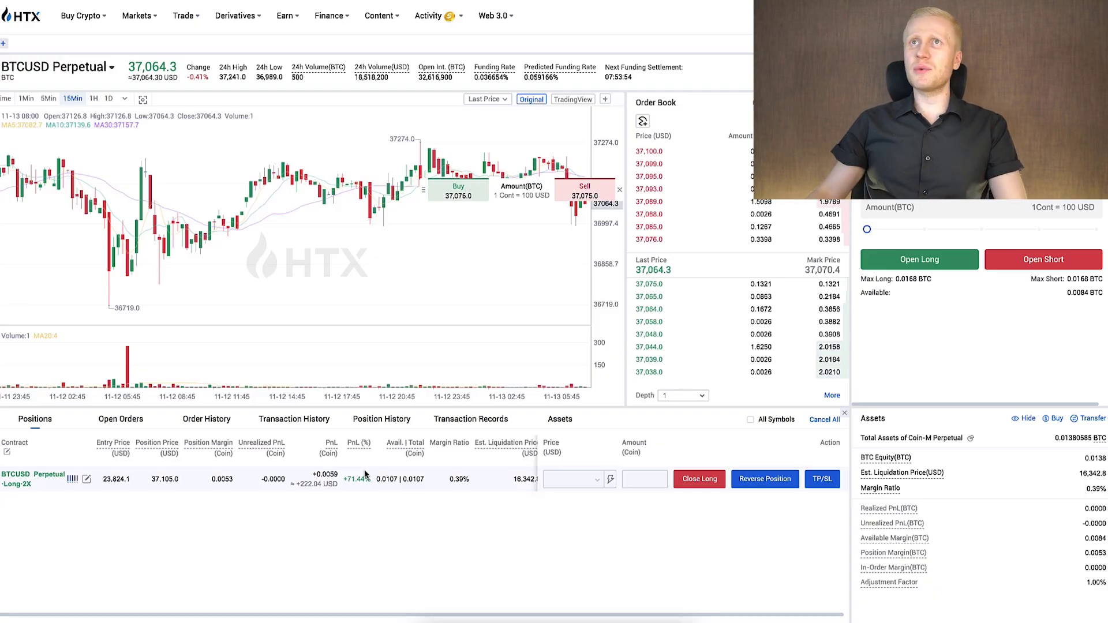
Switch the futures contract list to Coin-M and choose Limit as the order type for BTCUSD.
{"action": "left_click", "coordinate": [55, 70]}
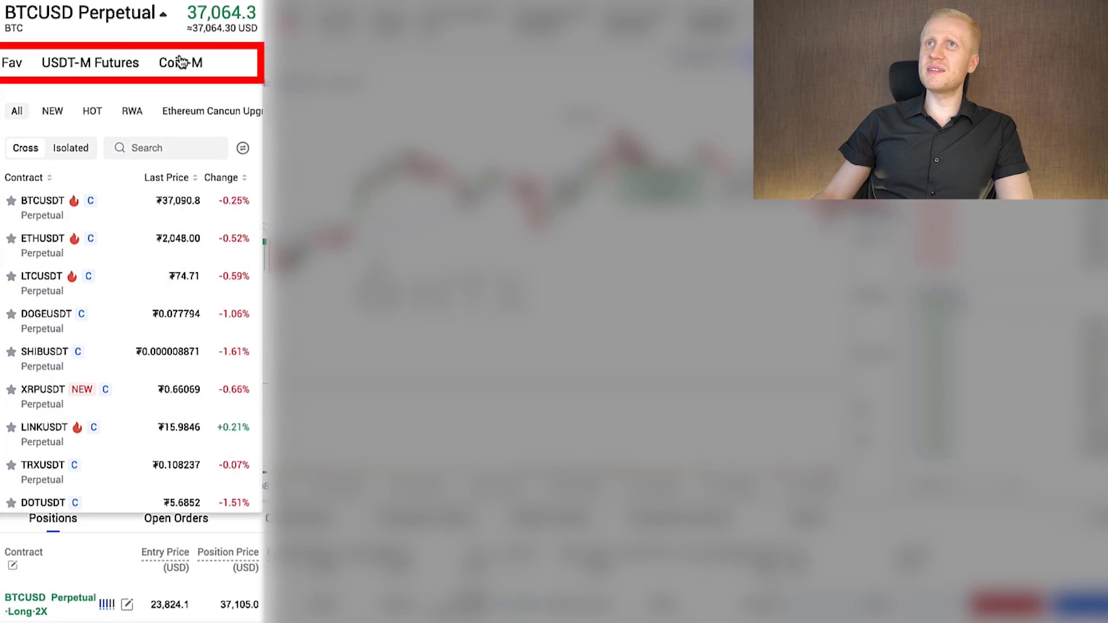
{"action": "left_click", "coordinate": [181, 61]}
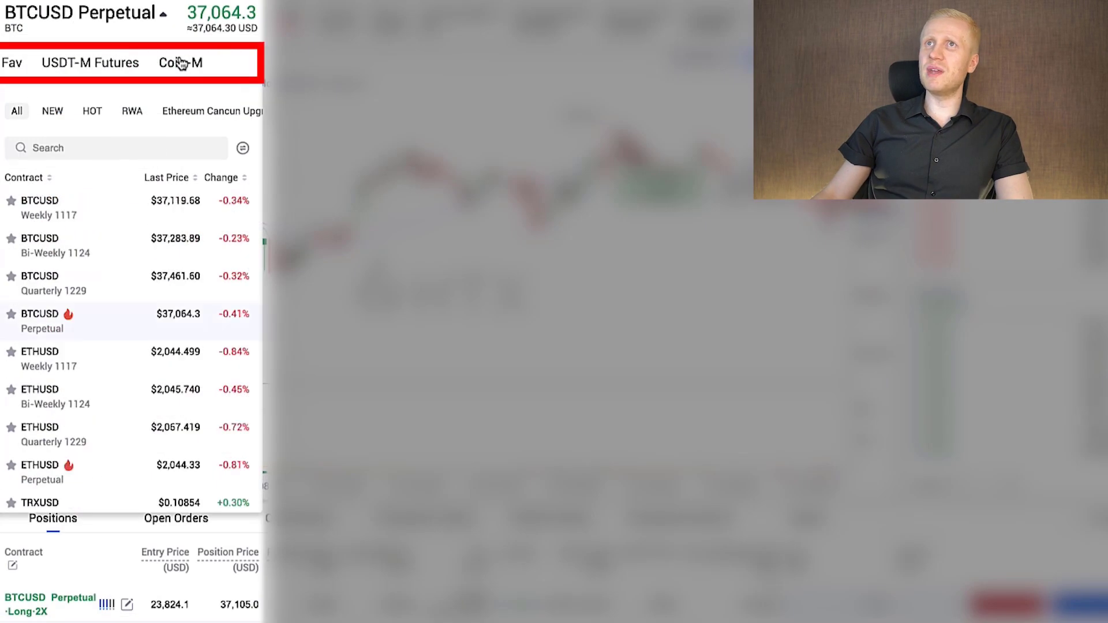
{"action": "left_click", "coordinate": [133, 67]}
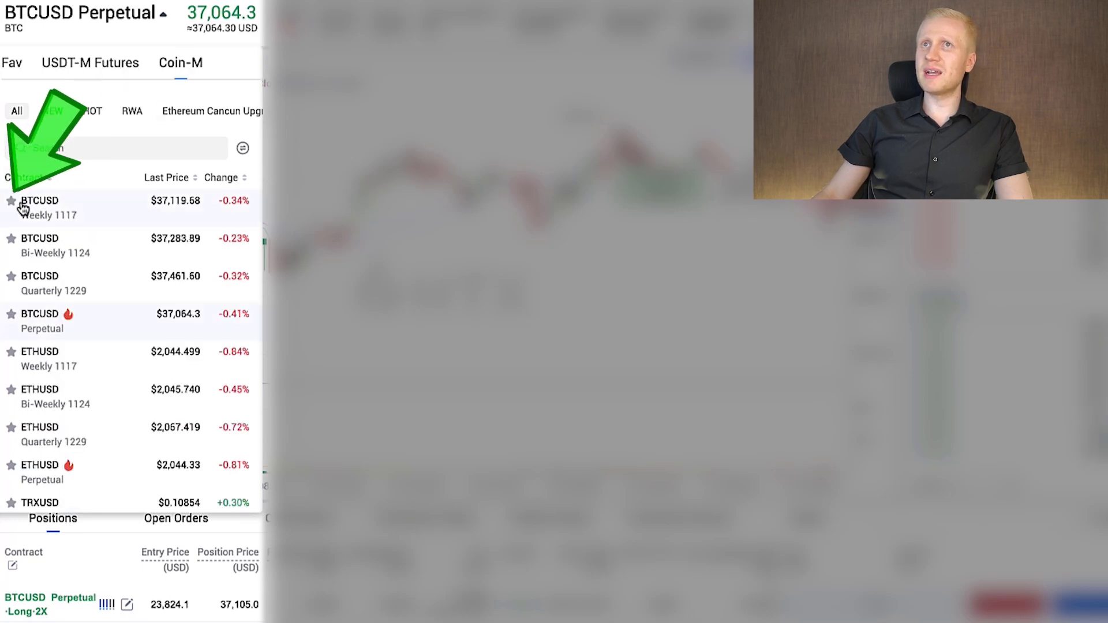
{"action": "left_click", "coordinate": [13, 64]}
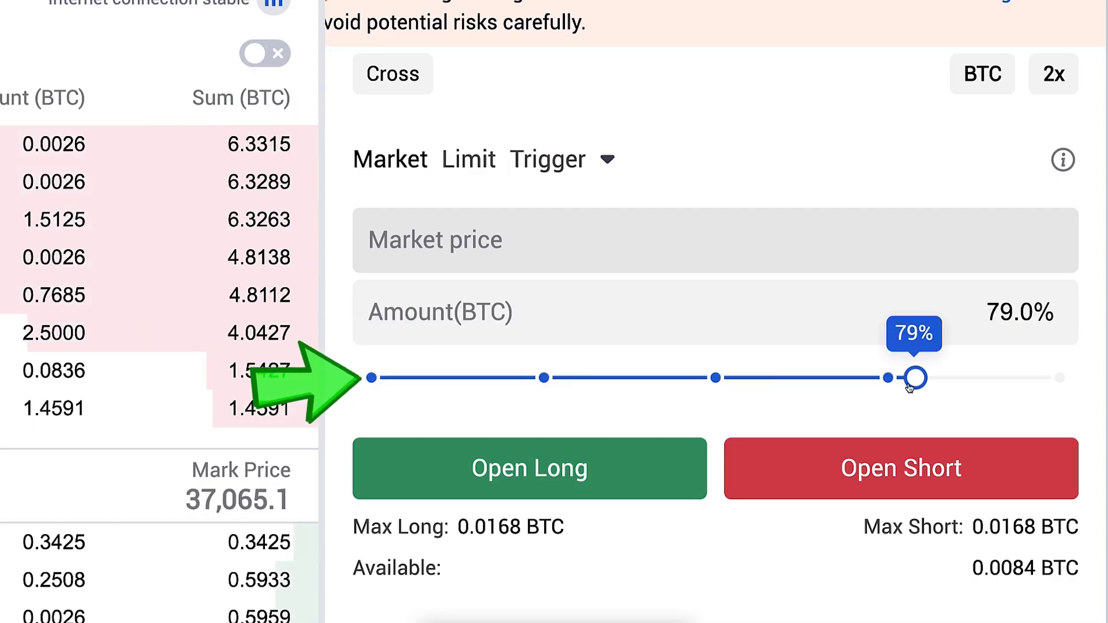
{"action": "left_click", "coordinate": [486, 167]}
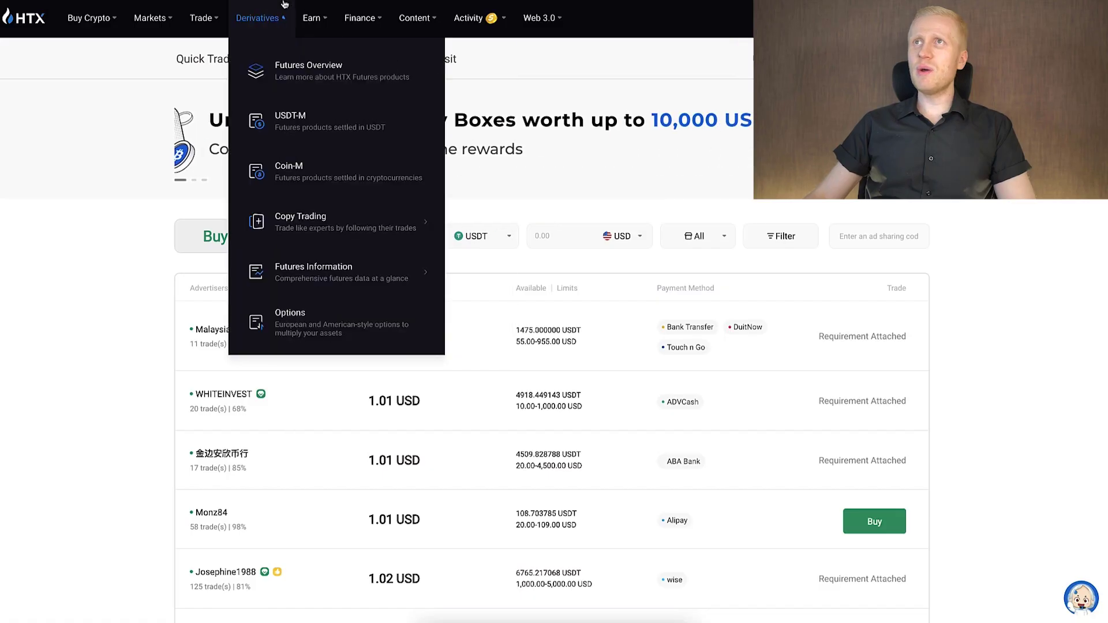
Open the HTX Earn page and unfold the BTC product for a quick look before collapsing it.
{"action": "mouse_move", "coordinate": [311, 7]}
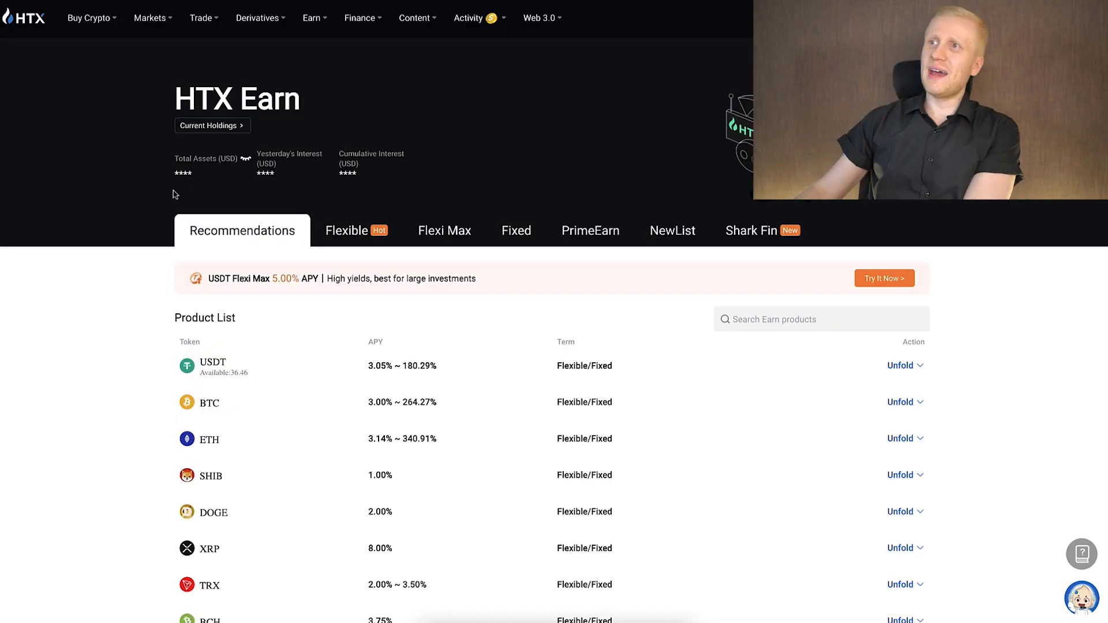
{"action": "left_click", "coordinate": [920, 402]}
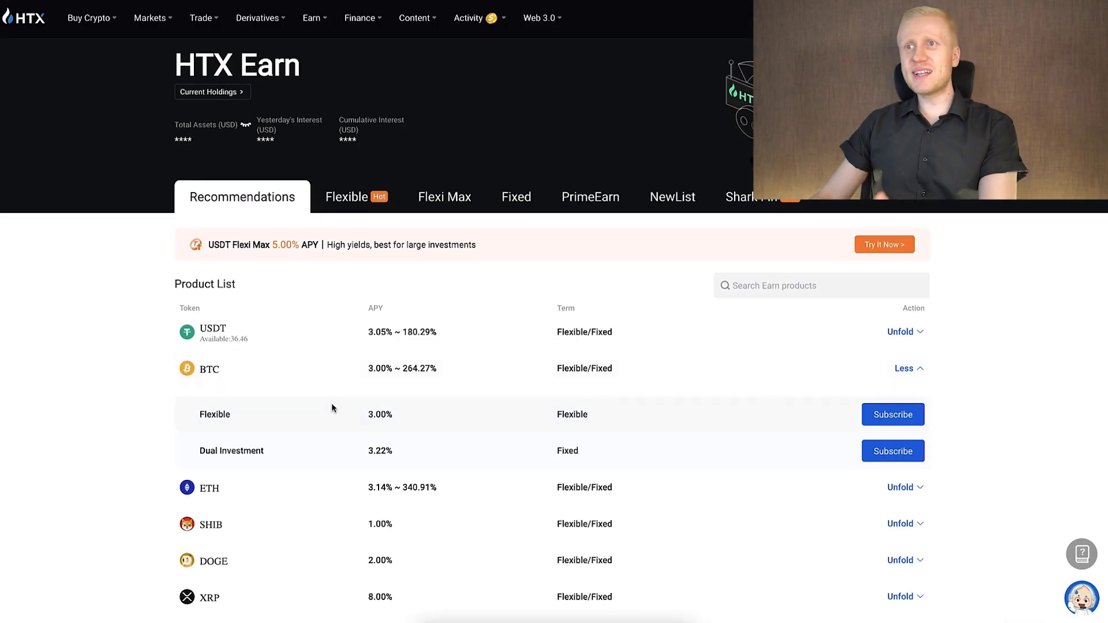
{"action": "left_click", "coordinate": [904, 368]}
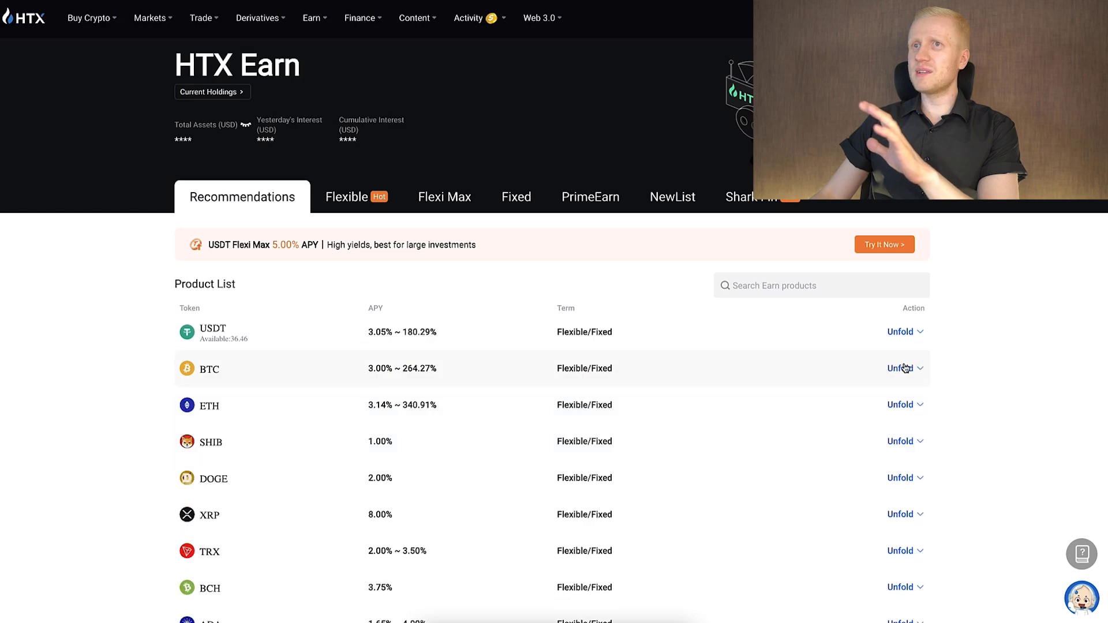
Browse the Earn product list and unfold BTC to compare its Flexible and Dual Investment offers.
{"action": "scroll", "coordinate": [344, 420], "scroll_direction": "down", "scroll_amount": 6}
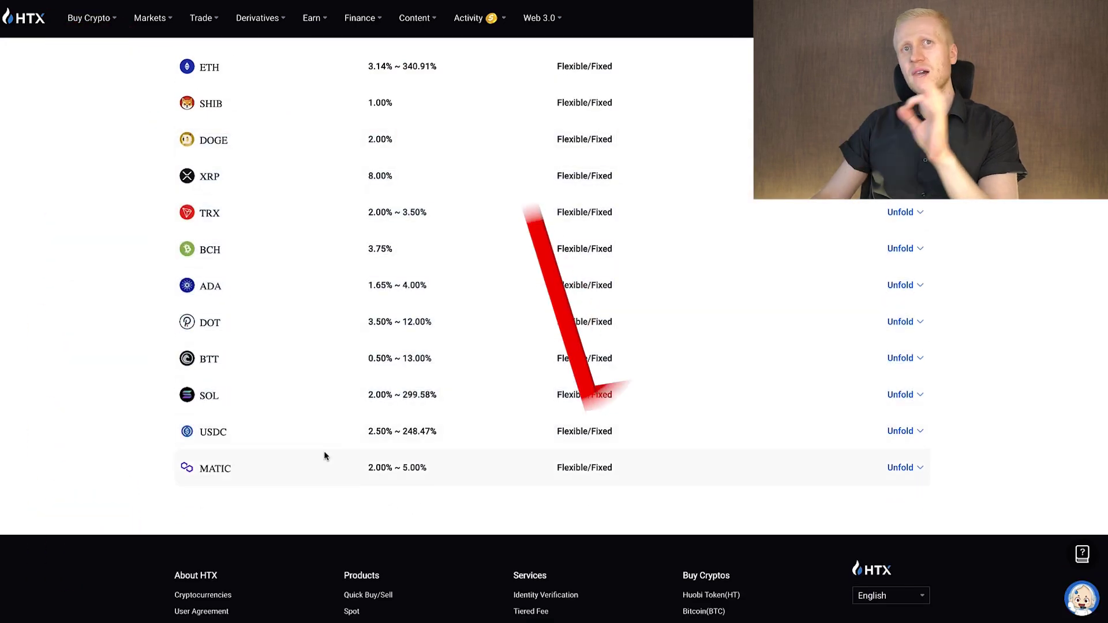
{"action": "scroll", "coordinate": [325, 456], "scroll_direction": "up", "scroll_amount": 2}
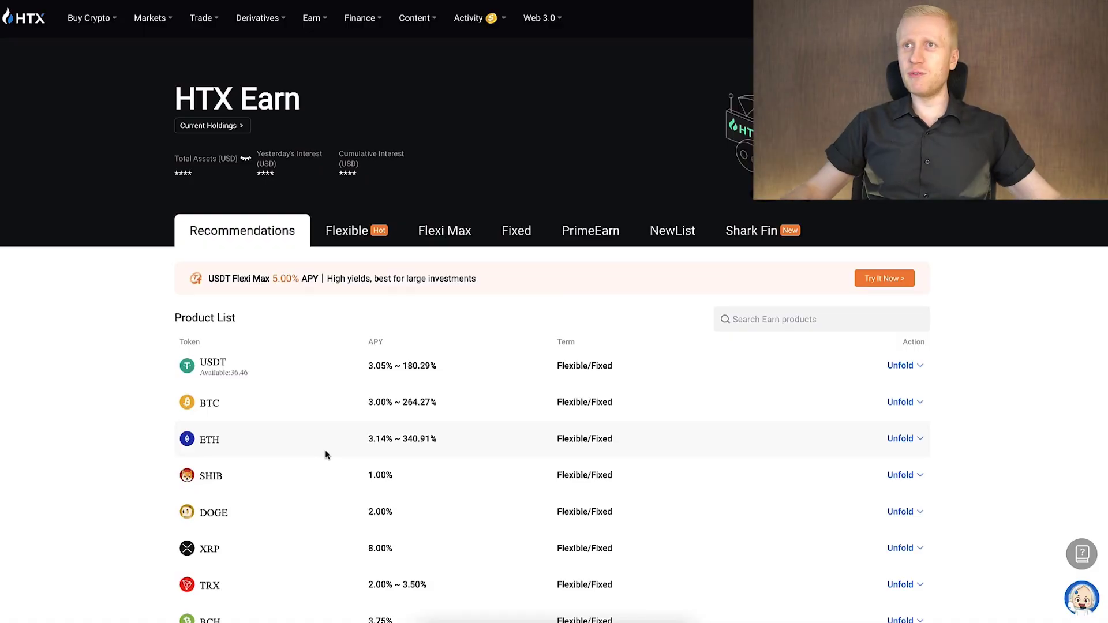
{"action": "scroll", "coordinate": [324, 448], "scroll_direction": "down", "scroll_amount": 4}
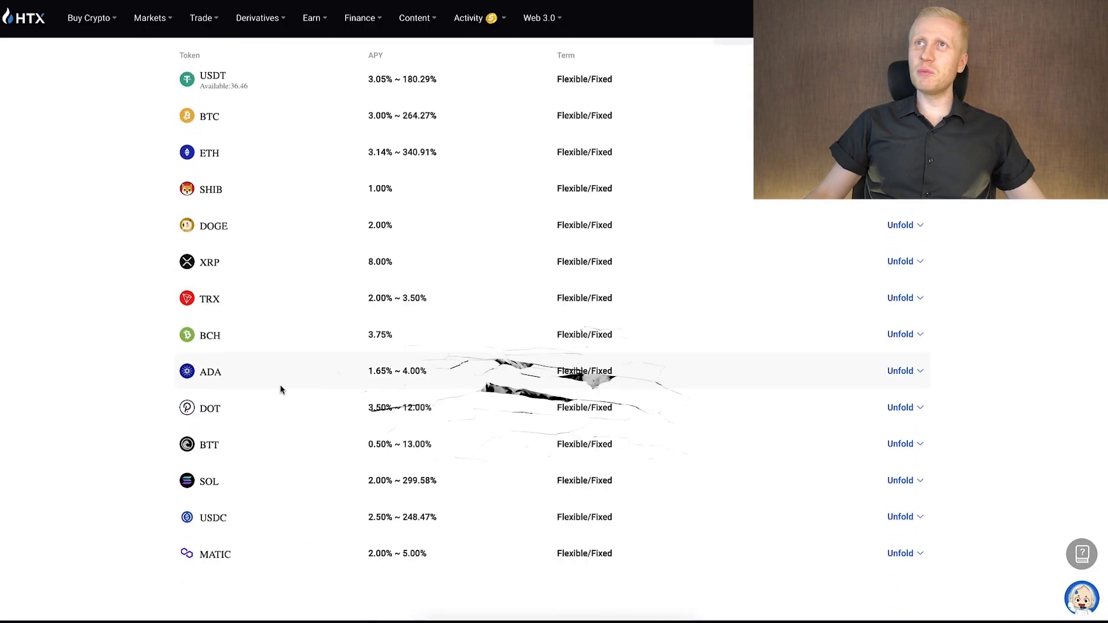
{"action": "scroll", "coordinate": [279, 388], "scroll_direction": "up", "scroll_amount": 3}
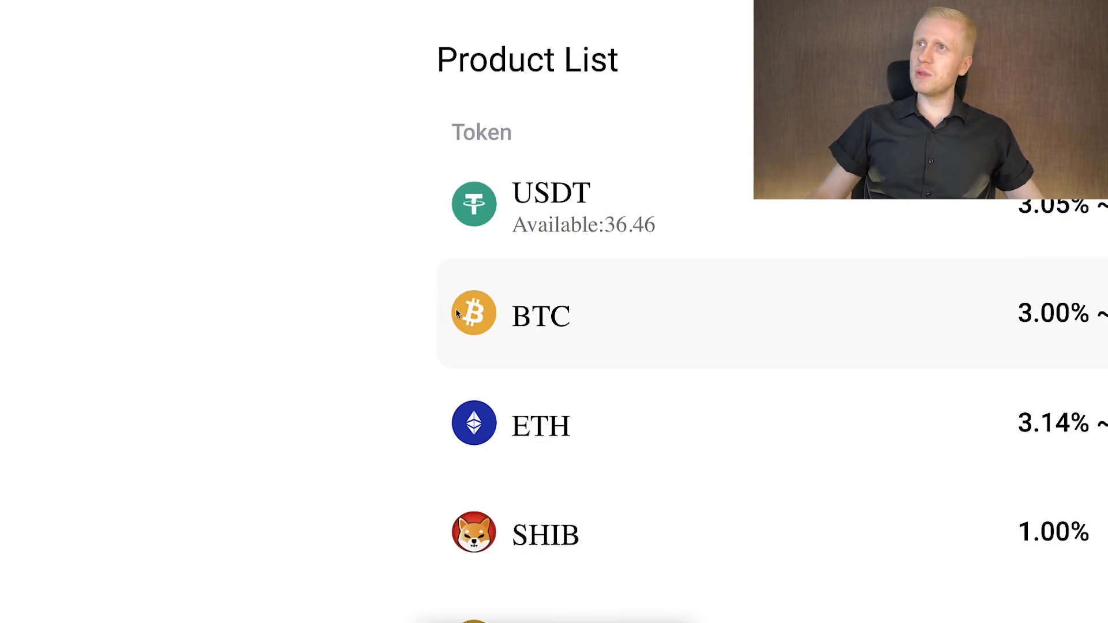
{"action": "left_click", "coordinate": [813, 317]}
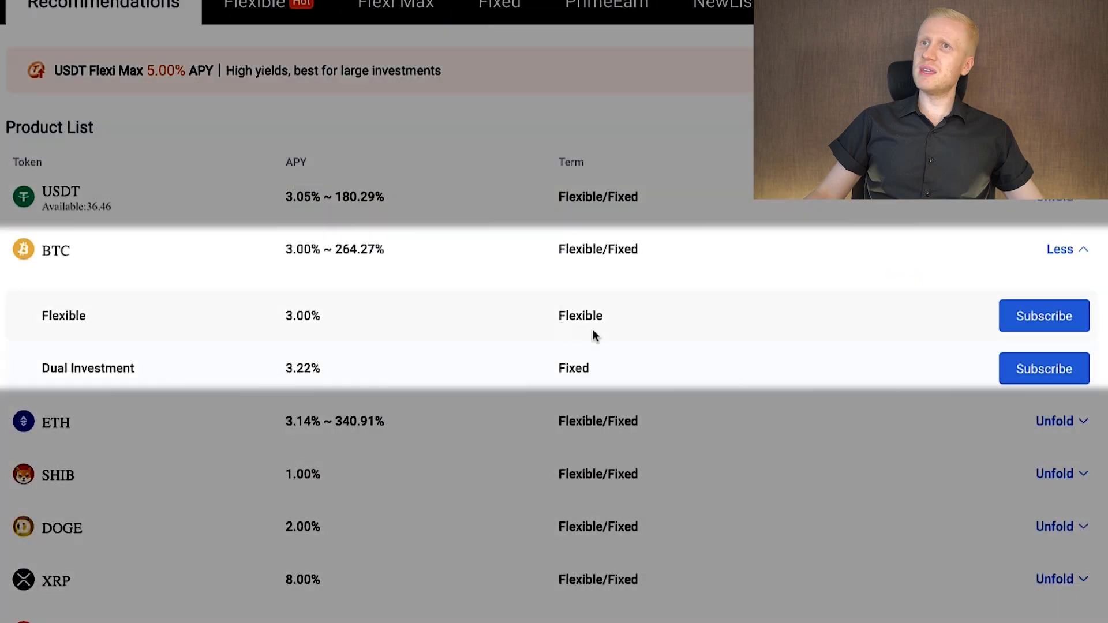
{"action": "left_click_drag", "start_coordinate": [567, 318], "coordinate": [718, 321]}
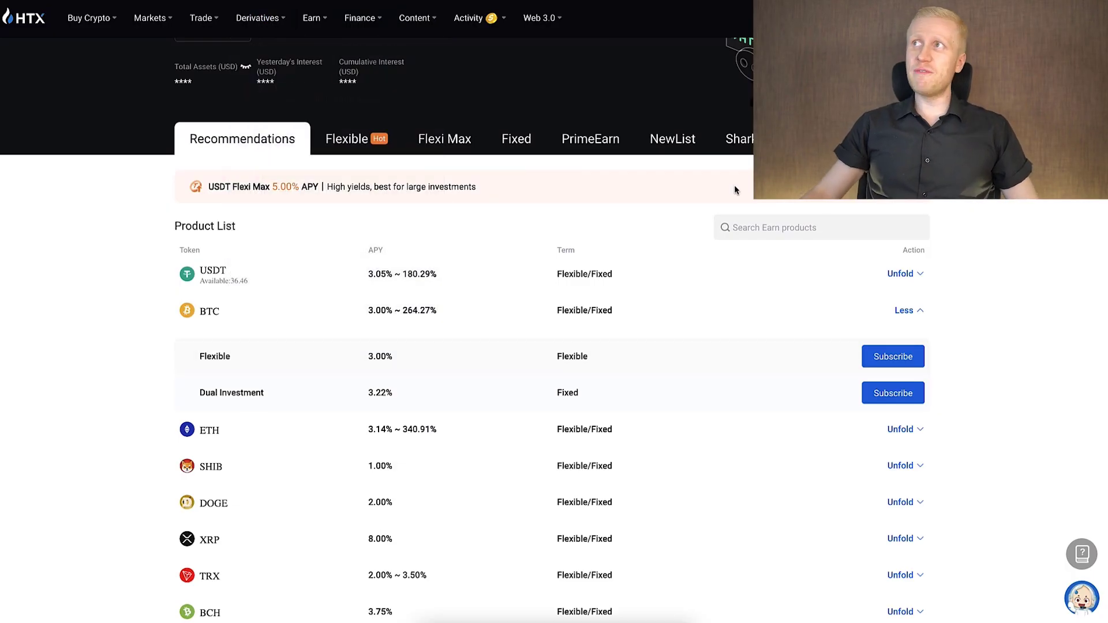
Go to My Assets and open the Withdraw page for a crypto withdrawal.
{"action": "mouse_move", "coordinate": [886, 17]}
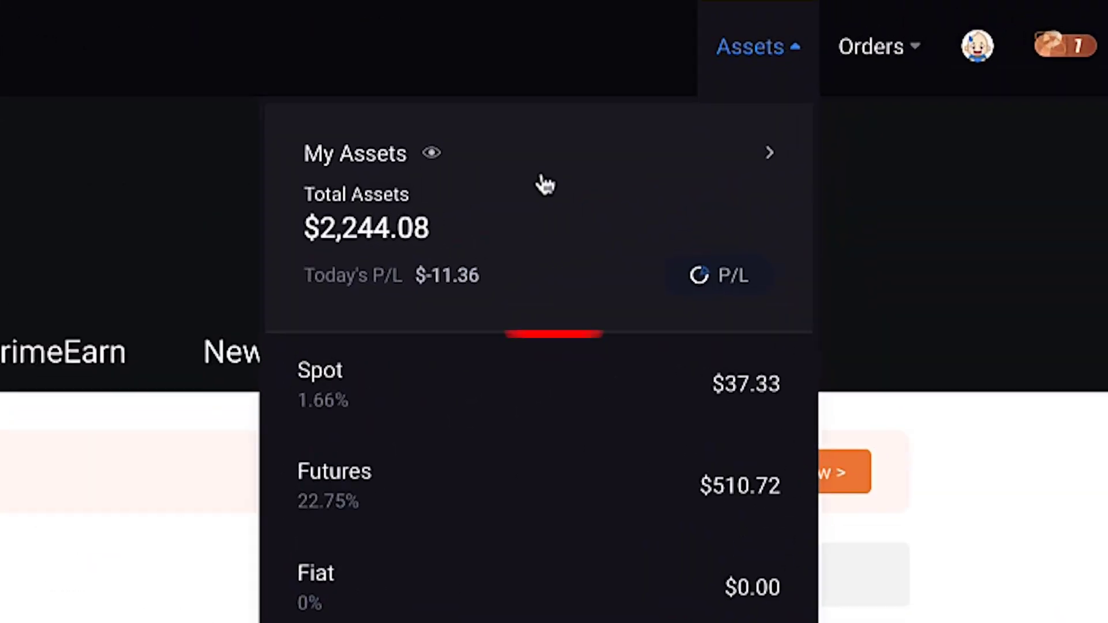
{"action": "left_click", "coordinate": [387, 184]}
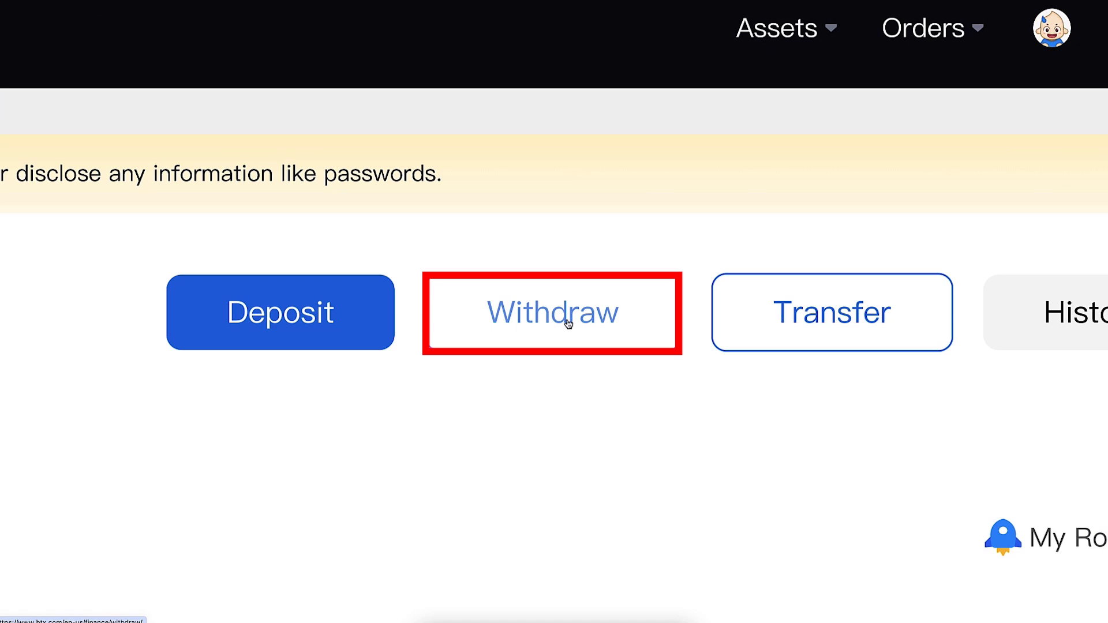
{"action": "left_click", "coordinate": [569, 324]}
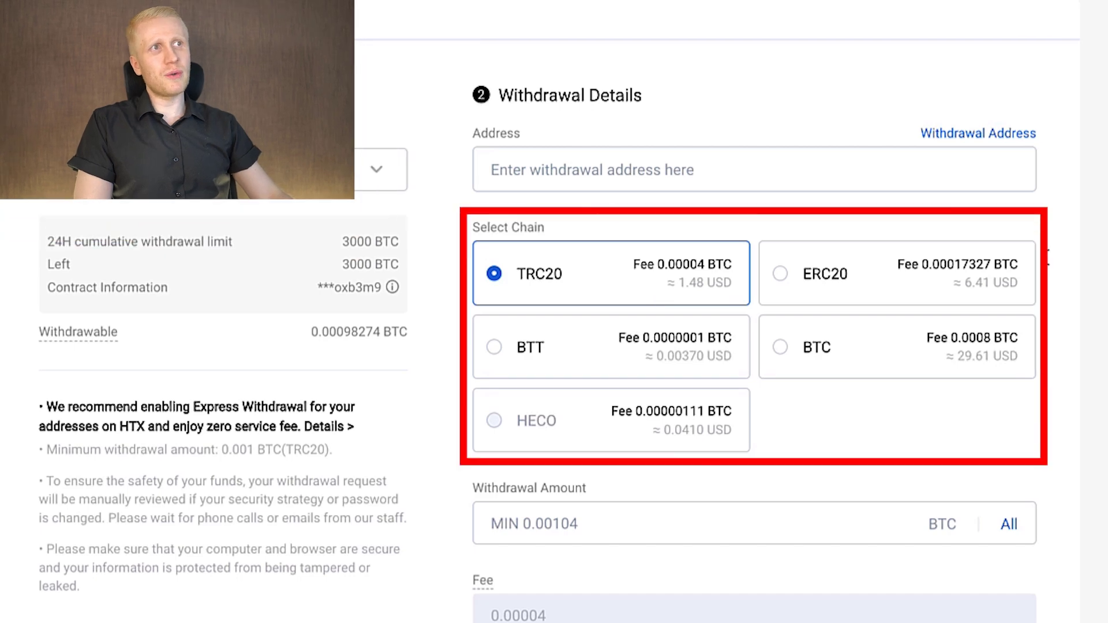
Examine the BTC withdrawal chains and their fees, and activate the withdrawal address field.
{"action": "scroll", "coordinate": [874, 349], "scroll_direction": "down", "scroll_amount": 3}
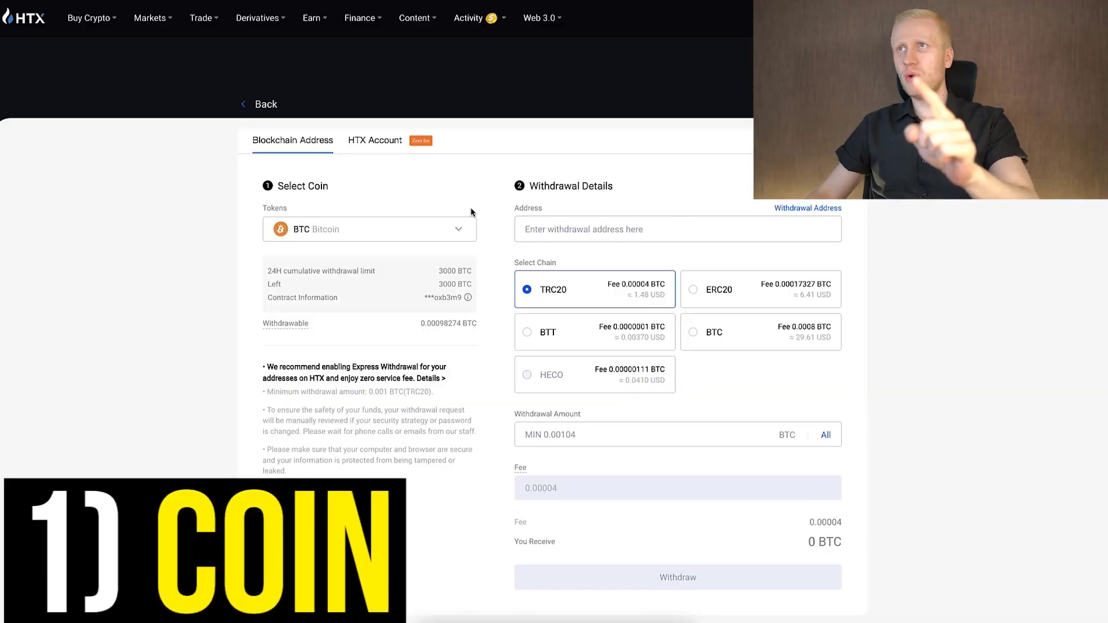
{"action": "left_click", "coordinate": [605, 230]}
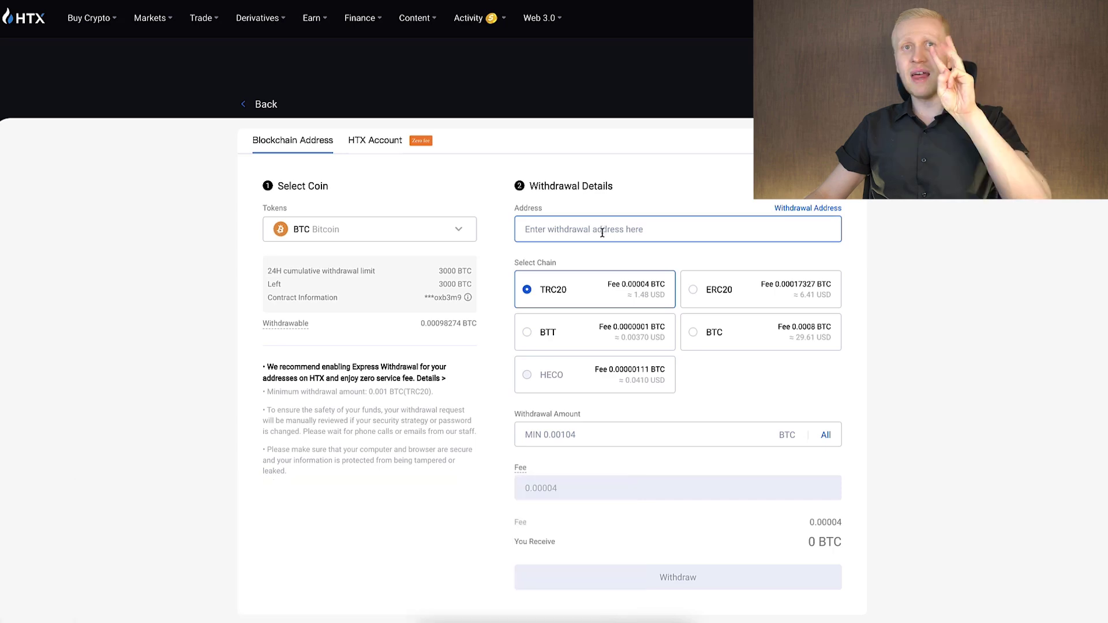
{"action": "left_click", "coordinate": [531, 264]}
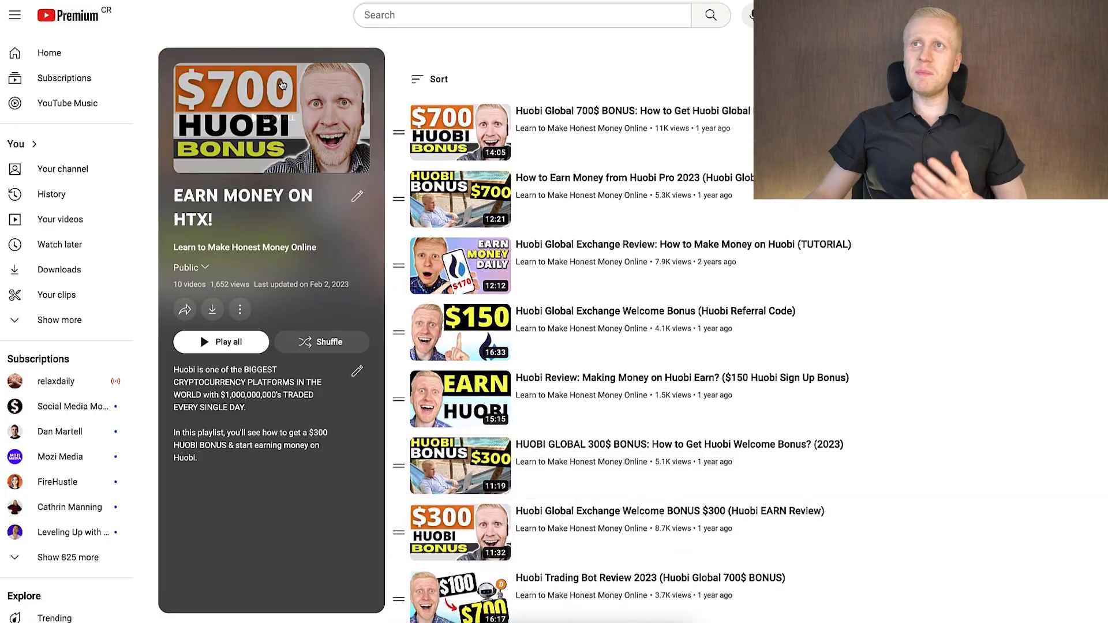
Switch to YouTube and look through the EARN MONEY ON HTX! playlist.
{"action": "scroll", "coordinate": [257, 224], "scroll_direction": "down", "scroll_amount": 1}
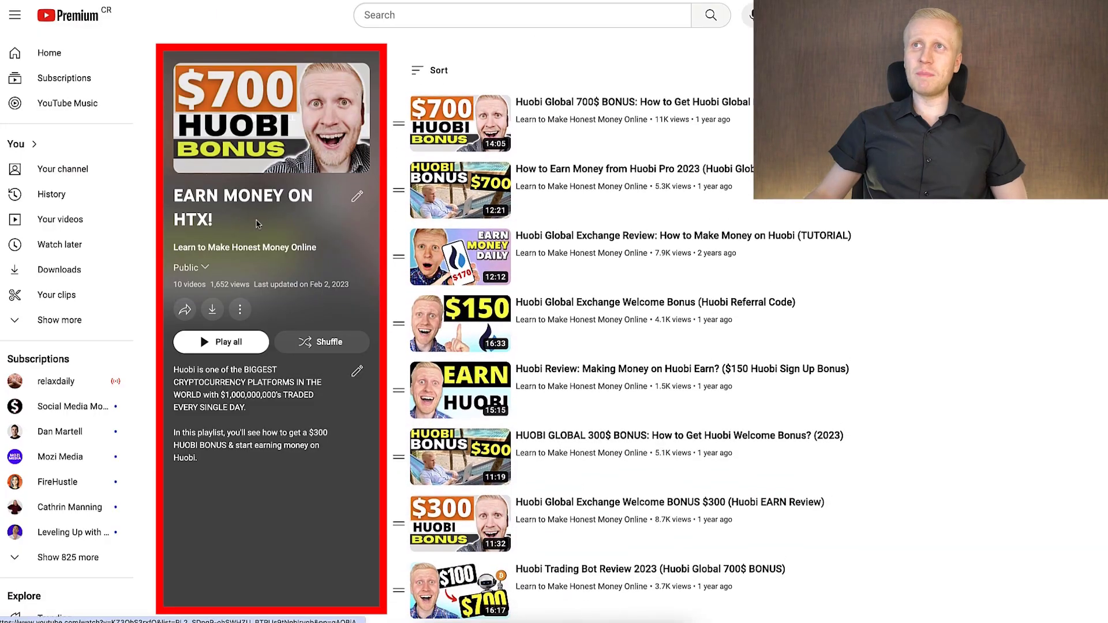
{"action": "scroll", "coordinate": [258, 223], "scroll_direction": "down", "scroll_amount": 3}
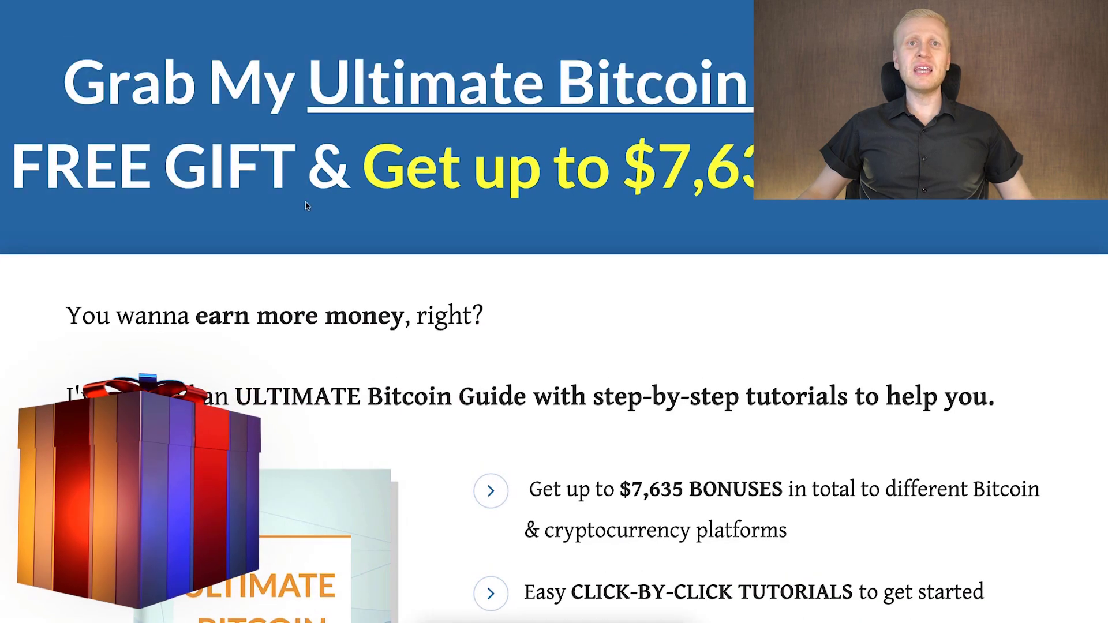
Browse the Ultimate Bitcoin Guide web page and highlight its points about beginners and click-by-click tutorials.
{"action": "scroll", "coordinate": [314, 225], "scroll_direction": "down", "scroll_amount": 5}
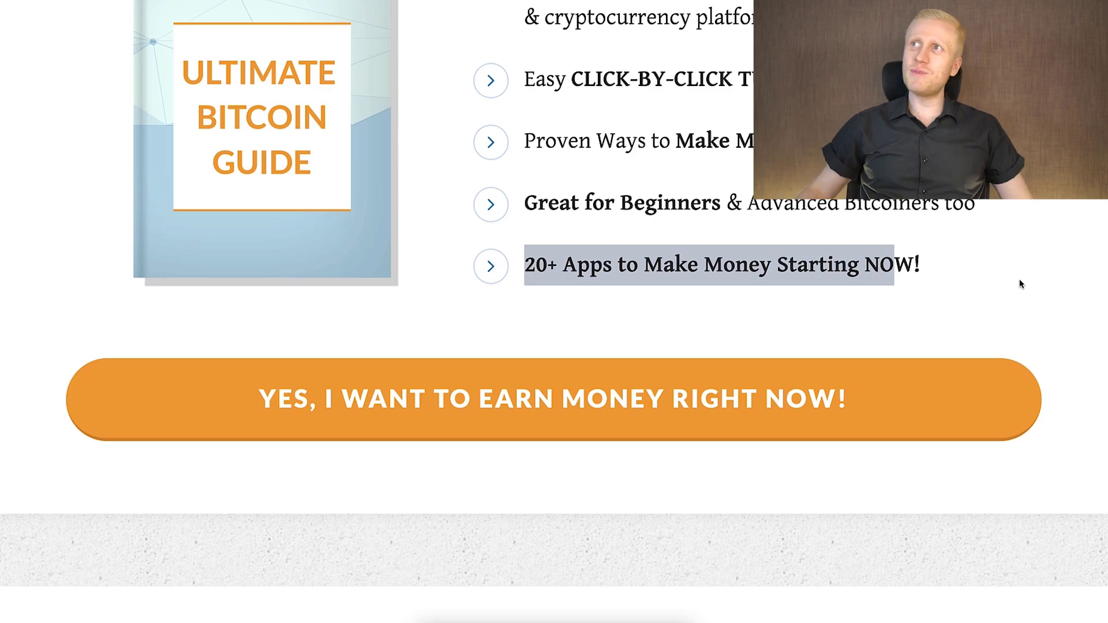
{"action": "scroll", "coordinate": [1019, 284], "scroll_direction": "up", "scroll_amount": 1}
{"action": "left_click_drag", "start_coordinate": [721, 272], "coordinate": [682, 272]}
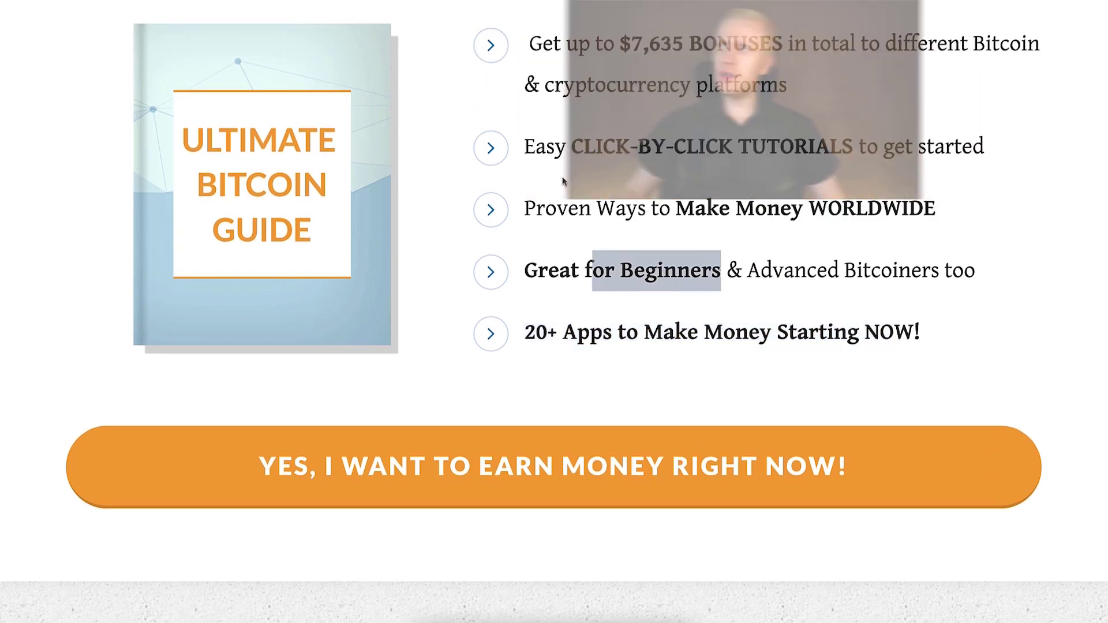
{"action": "left_click_drag", "start_coordinate": [571, 149], "coordinate": [773, 152]}
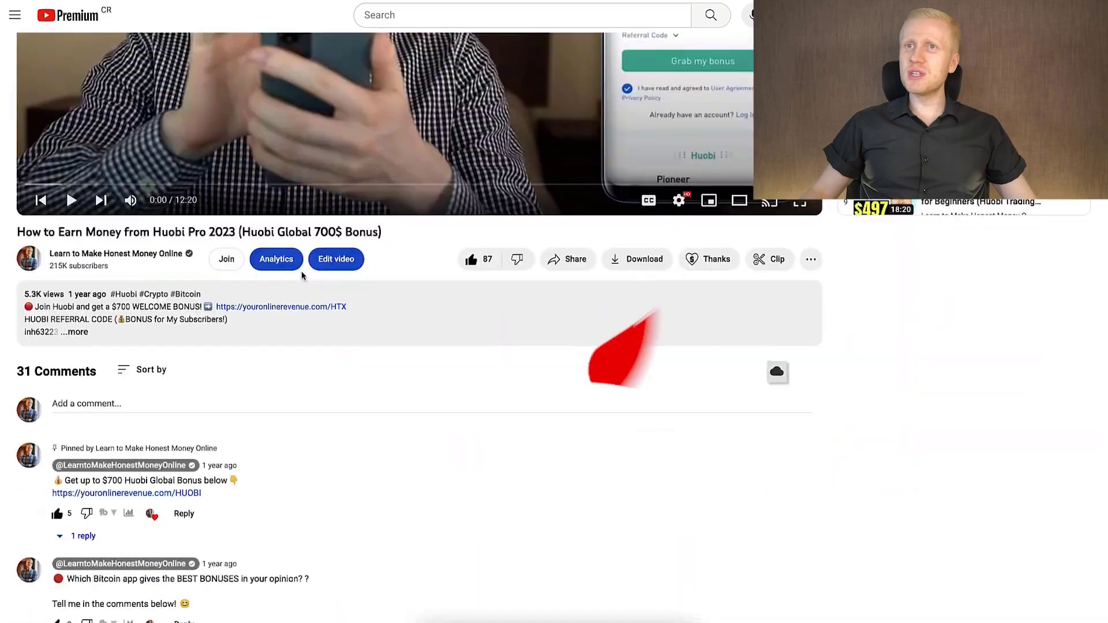
Expand and read through the description of the YouTube video How to Earn Money from Huobi Pro 2023.
{"action": "left_click", "coordinate": [173, 326]}
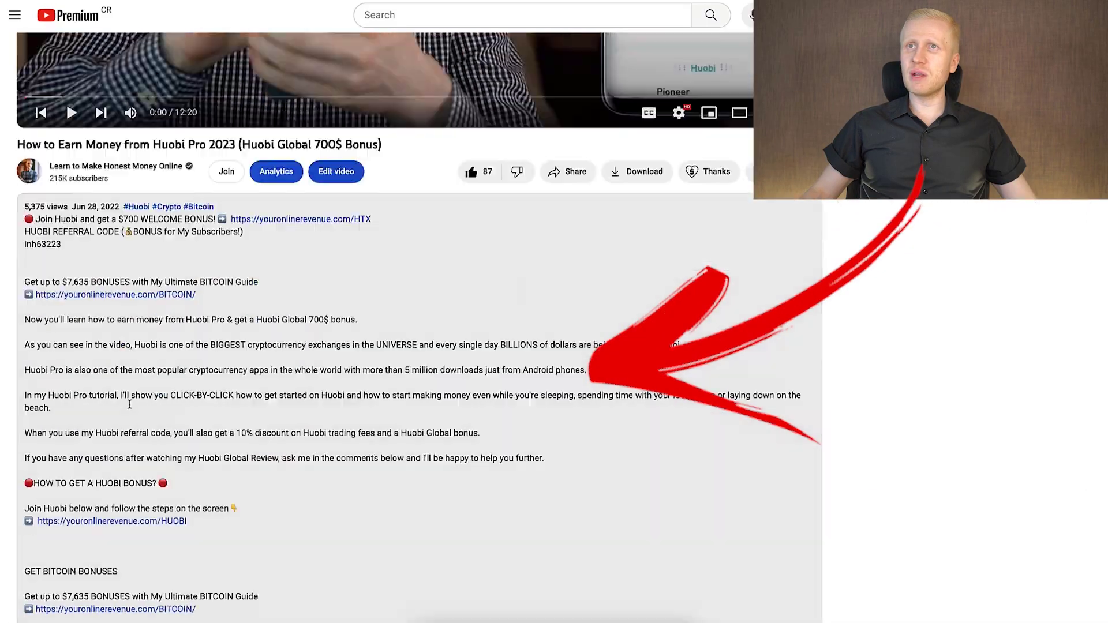
{"action": "scroll", "coordinate": [153, 435], "scroll_direction": "down", "scroll_amount": 5}
{"action": "scroll", "coordinate": [343, 268], "scroll_direction": "up", "scroll_amount": 10}
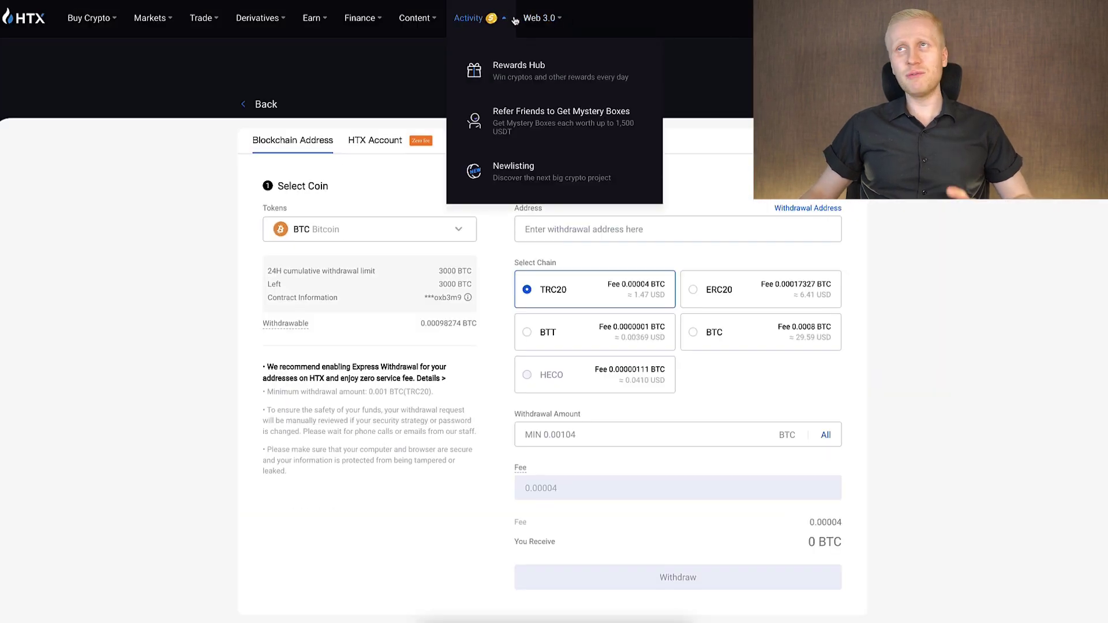
View the HTX Web 3.0 offerings, and switch to Bybit to review the assets invested in Earn and Trading Bot.
{"action": "mouse_move", "coordinate": [539, 18]}
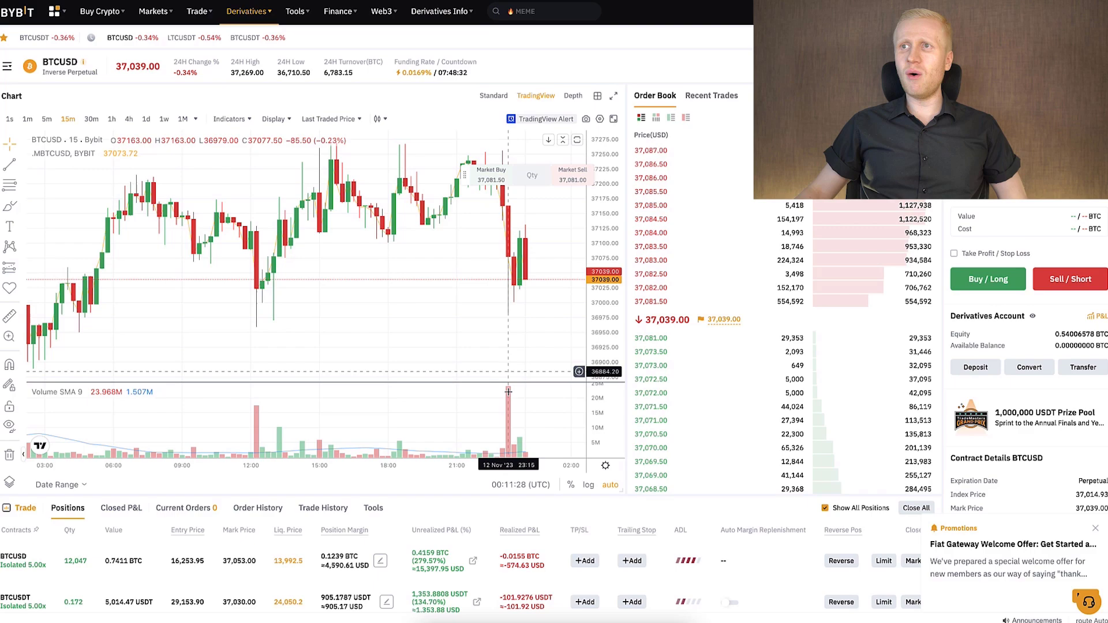
{"action": "mouse_move", "coordinate": [453, 598]}
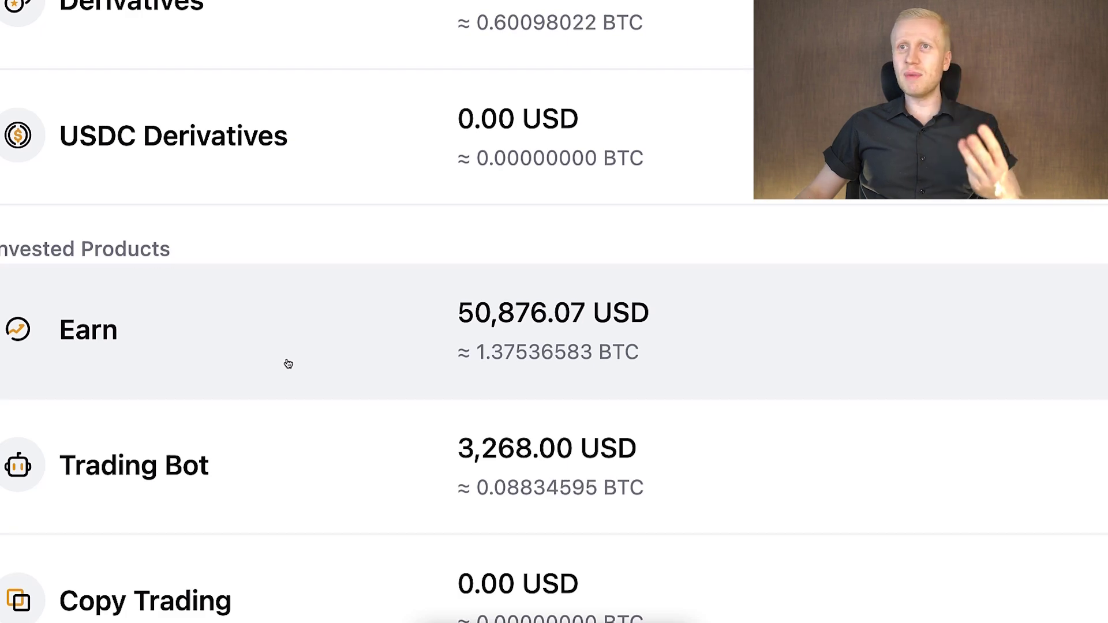
{"action": "scroll", "coordinate": [292, 369], "scroll_direction": "down", "scroll_amount": 2}
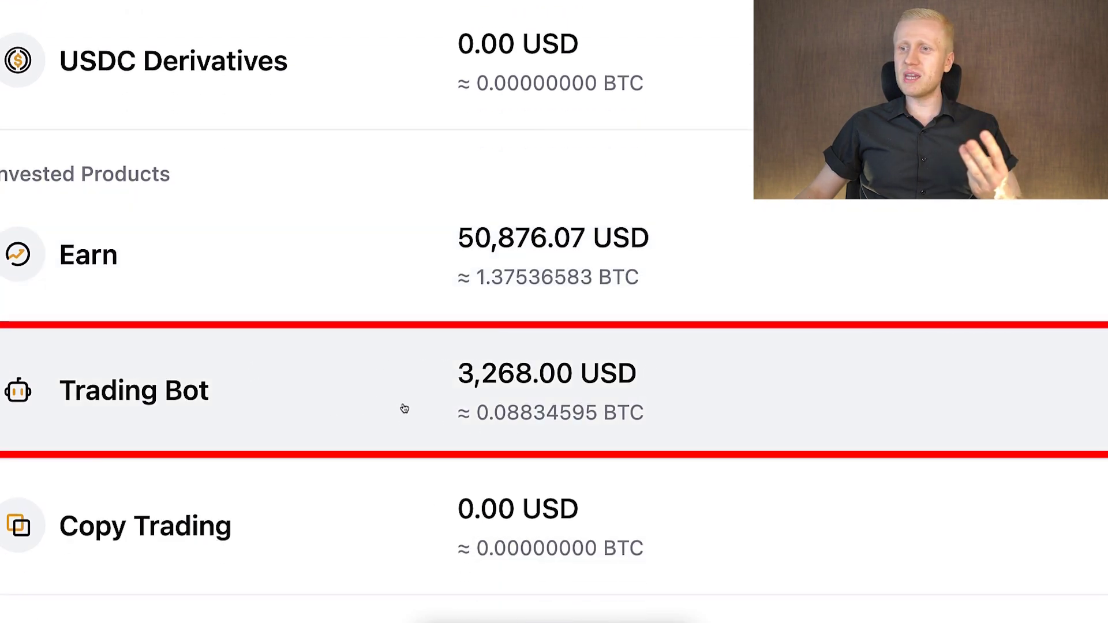